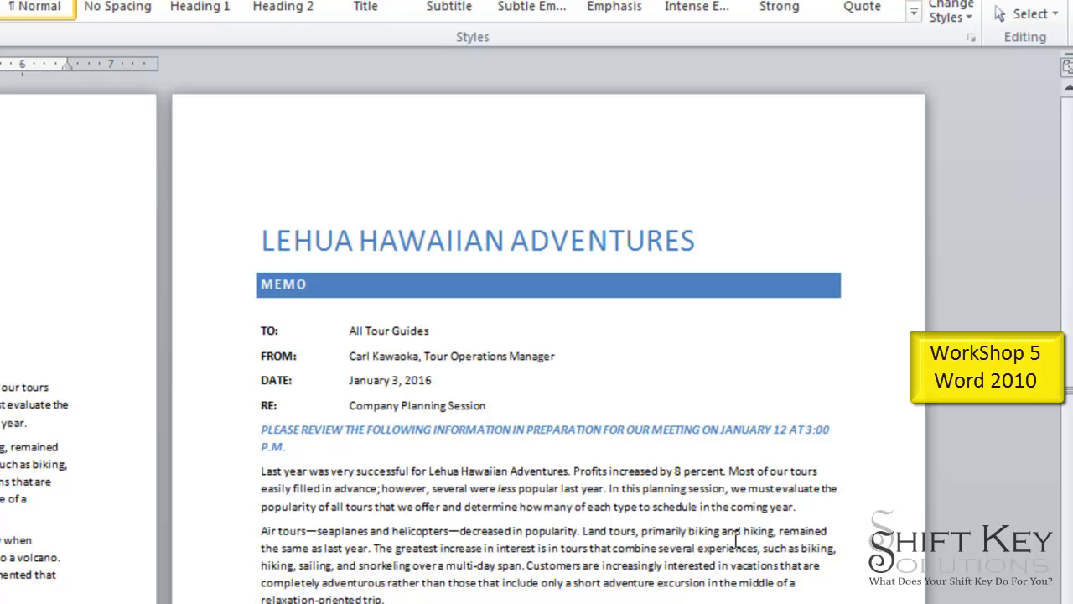
Review the finished sample memo from its title down to the chart and footer.
{"action": "scroll", "coordinate": [736, 541], "scroll_direction": "down", "scroll_amount": 2}
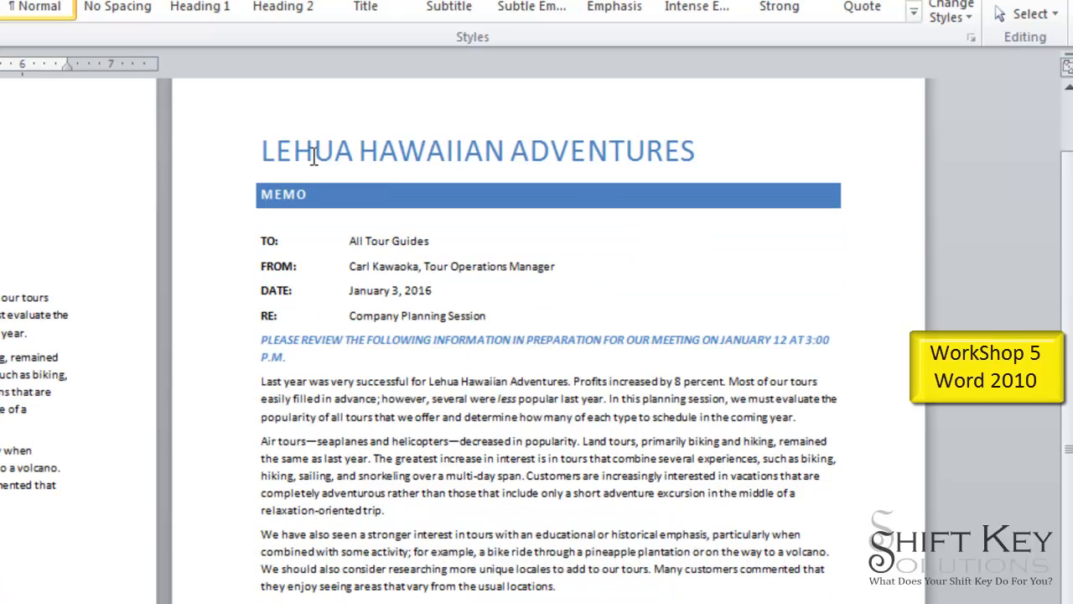
{"action": "scroll", "coordinate": [687, 491], "scroll_direction": "down", "scroll_amount": 5}
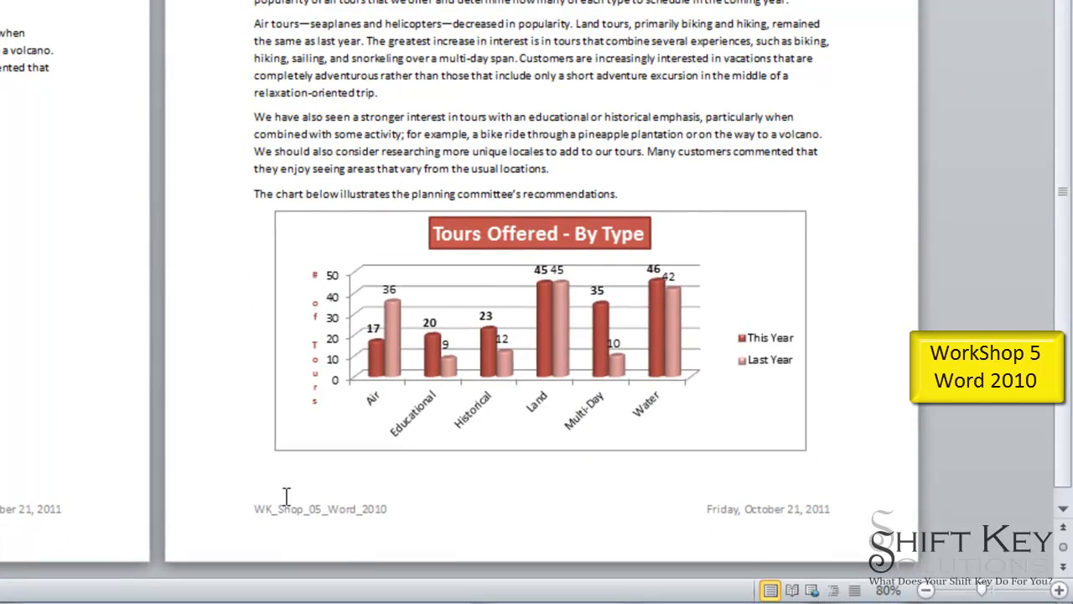
{"action": "scroll", "coordinate": [647, 316], "scroll_direction": "up", "scroll_amount": 4}
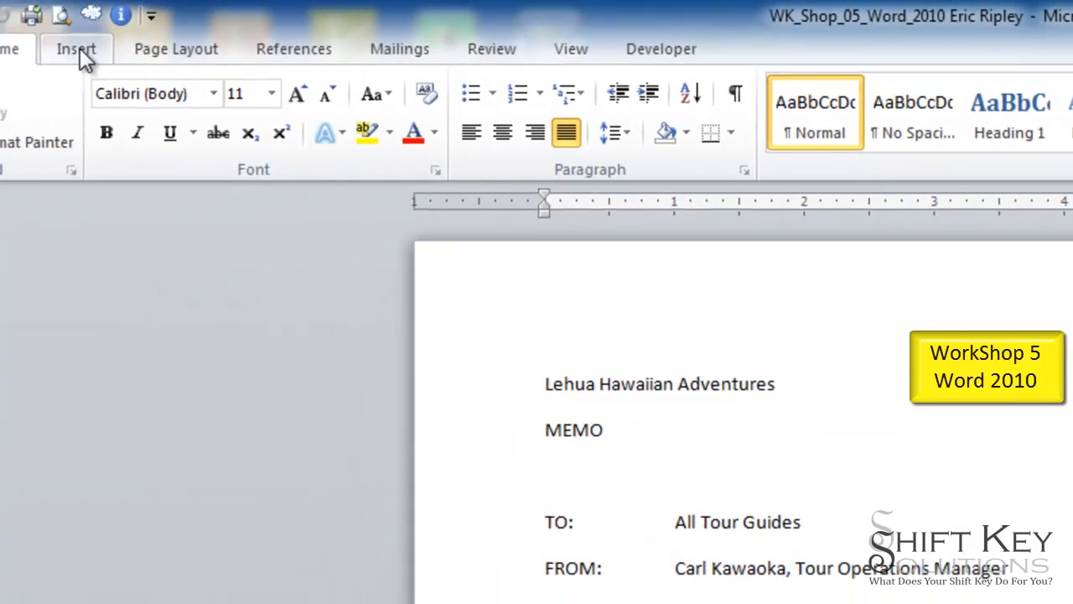
{"action": "left_click", "coordinate": [77, 49]}
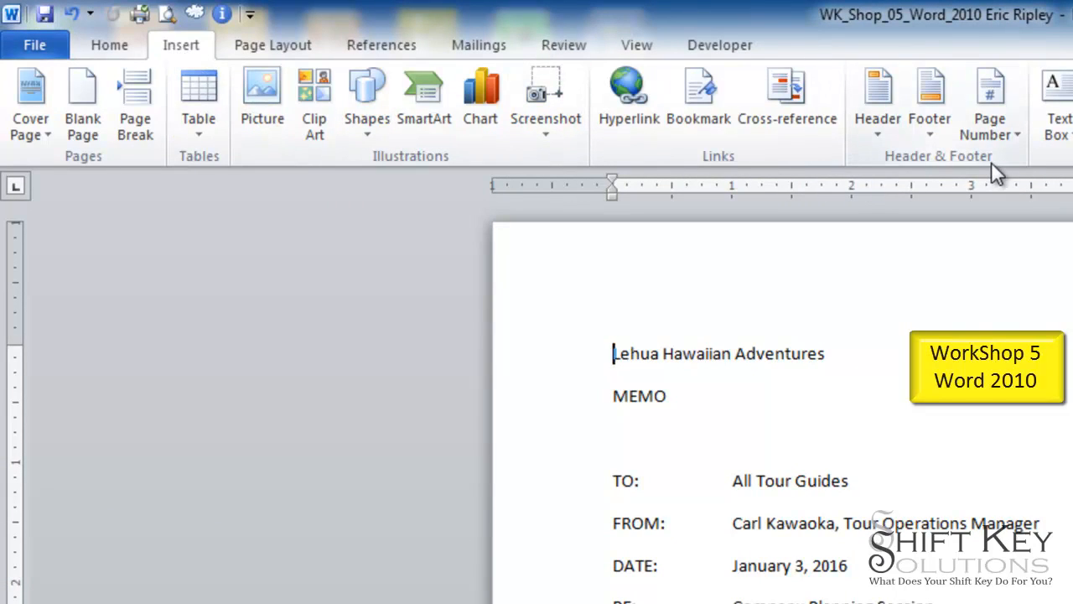
{"action": "left_click", "coordinate": [934, 99]}
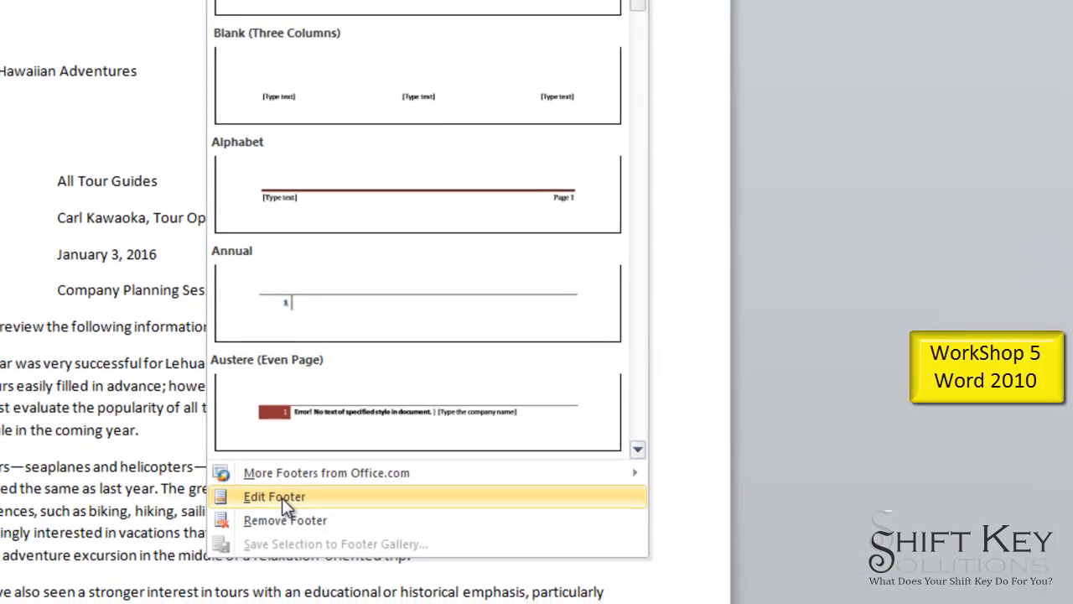
{"action": "left_click", "coordinate": [266, 504]}
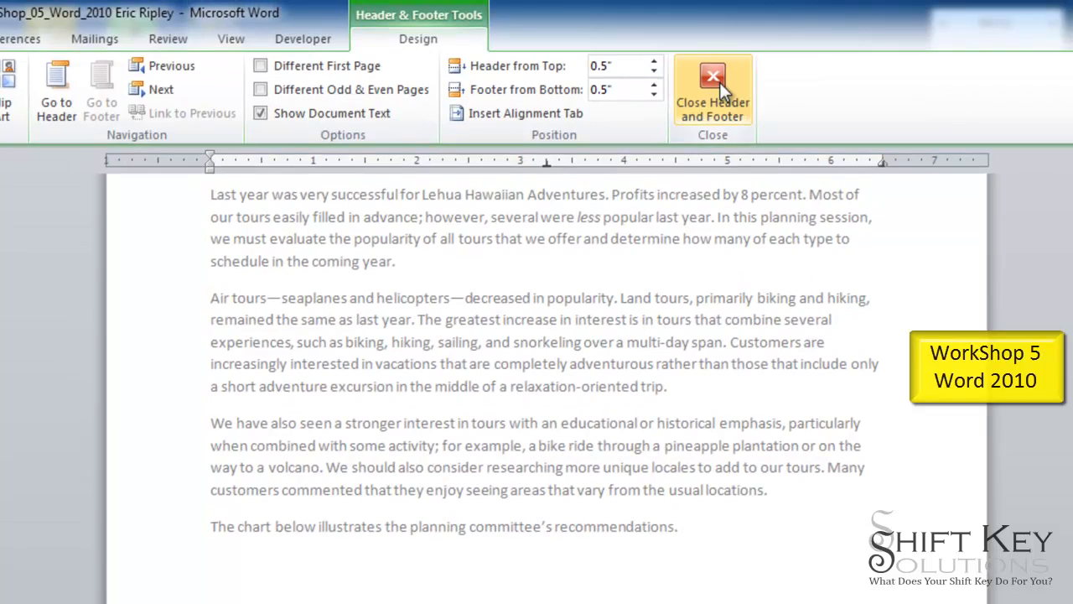
{"action": "left_click", "coordinate": [719, 86]}
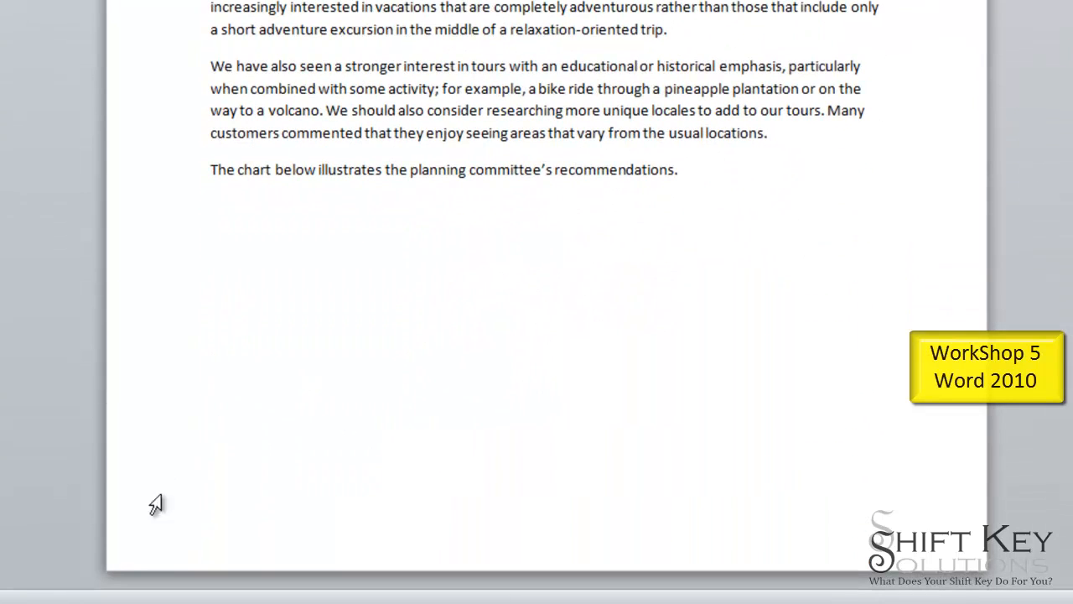
{"action": "double_click", "coordinate": [224, 521]}
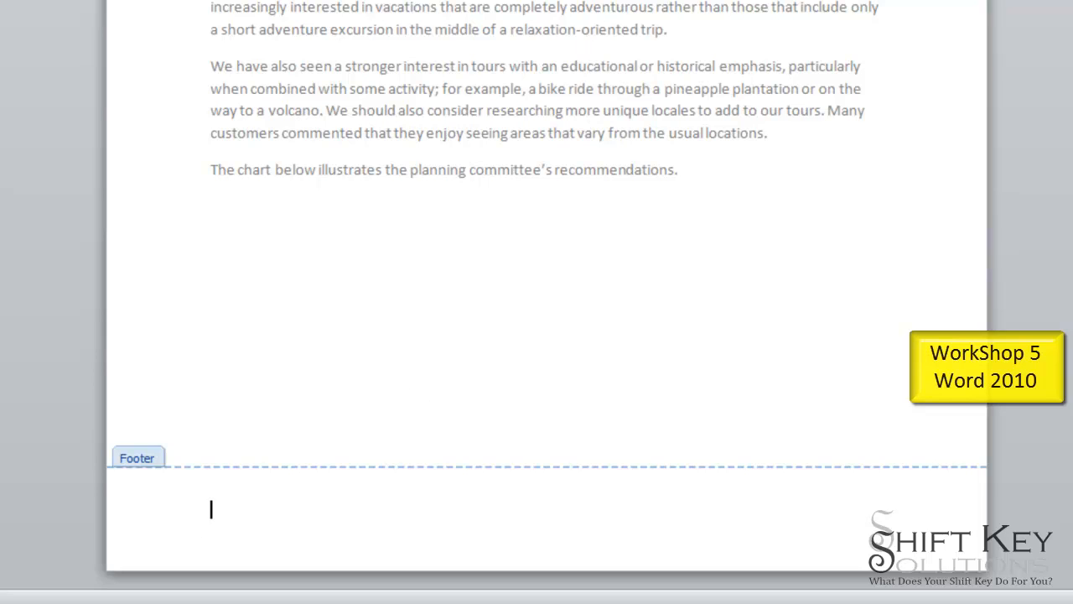
{"action": "key", "text": "Escape"}
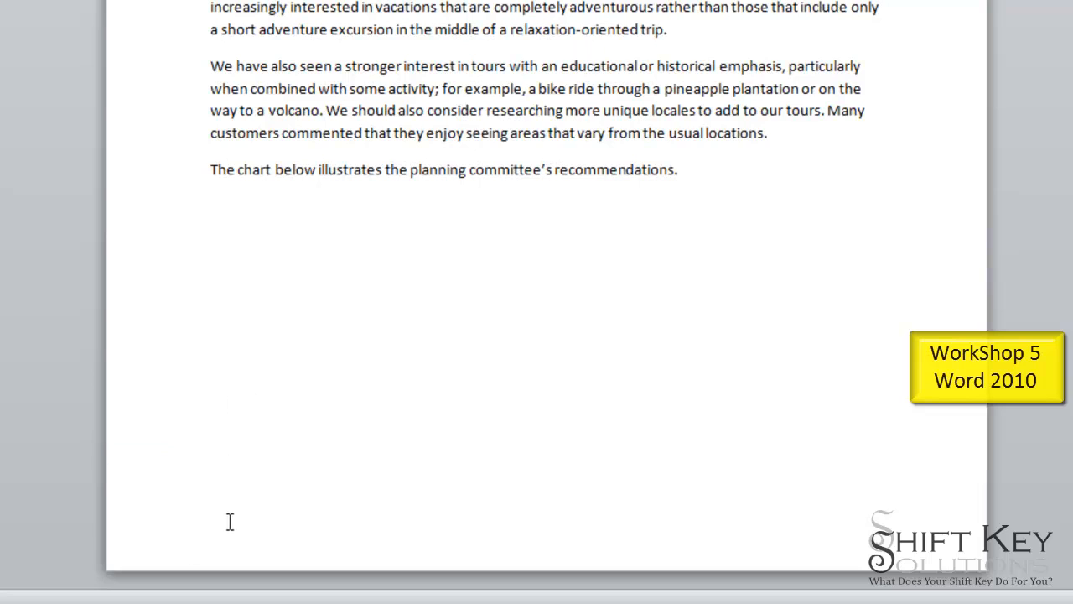
Open the memo's footer for editing and insert the FileName field with no special format at its start.
{"action": "right_click", "coordinate": [205, 516]}
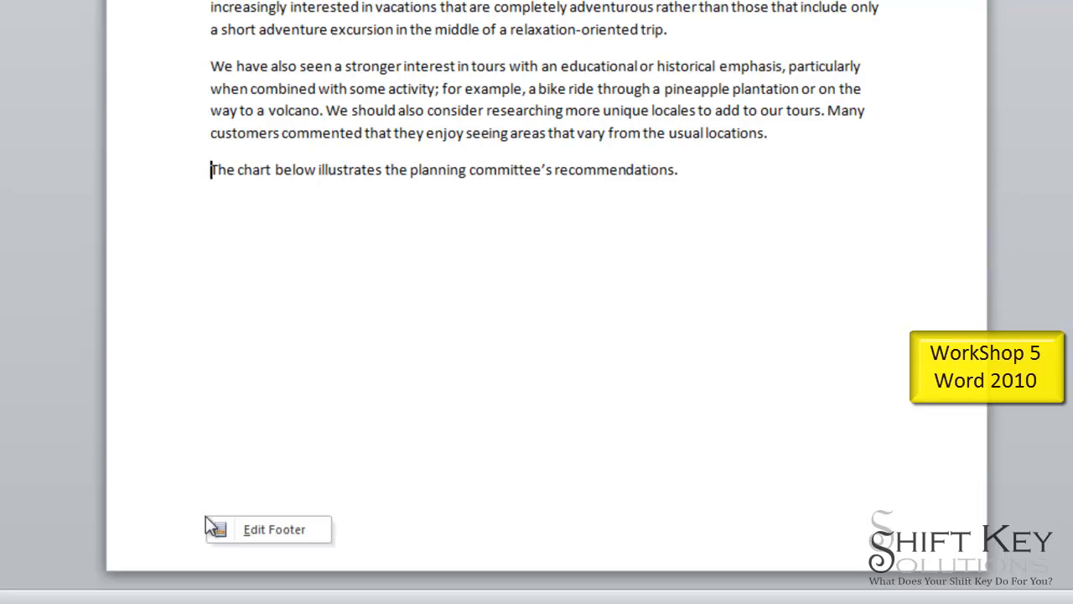
{"action": "left_click", "coordinate": [294, 527]}
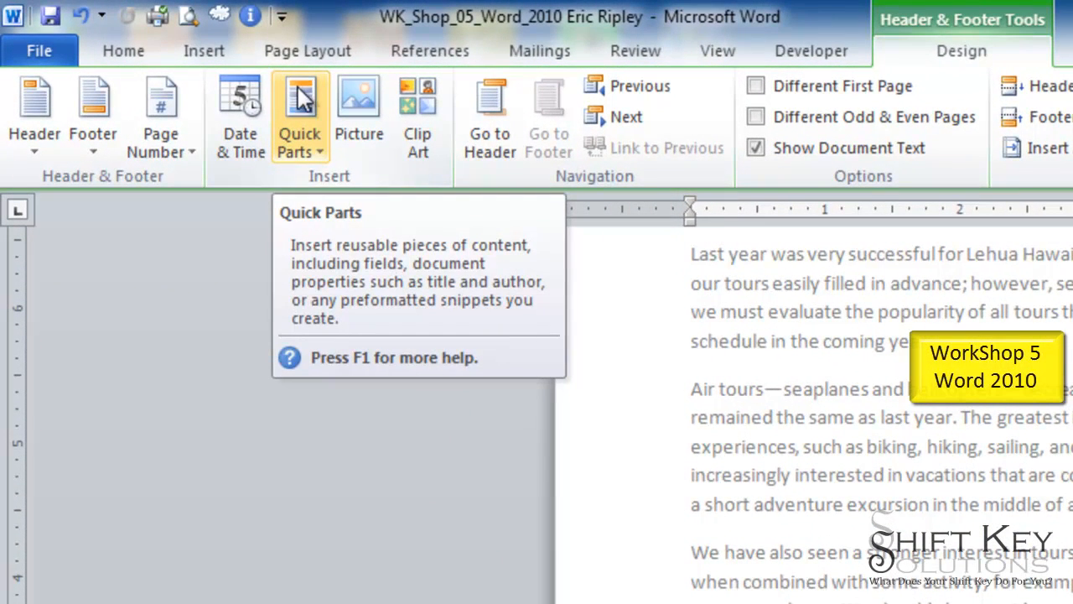
{"action": "left_click", "coordinate": [295, 98]}
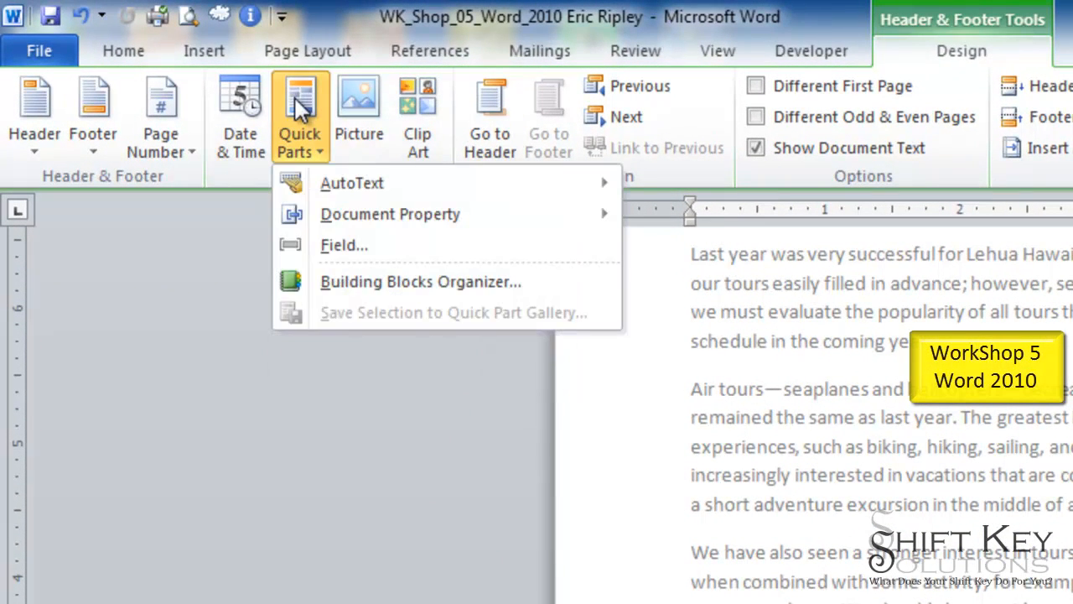
{"action": "left_click", "coordinate": [499, 252]}
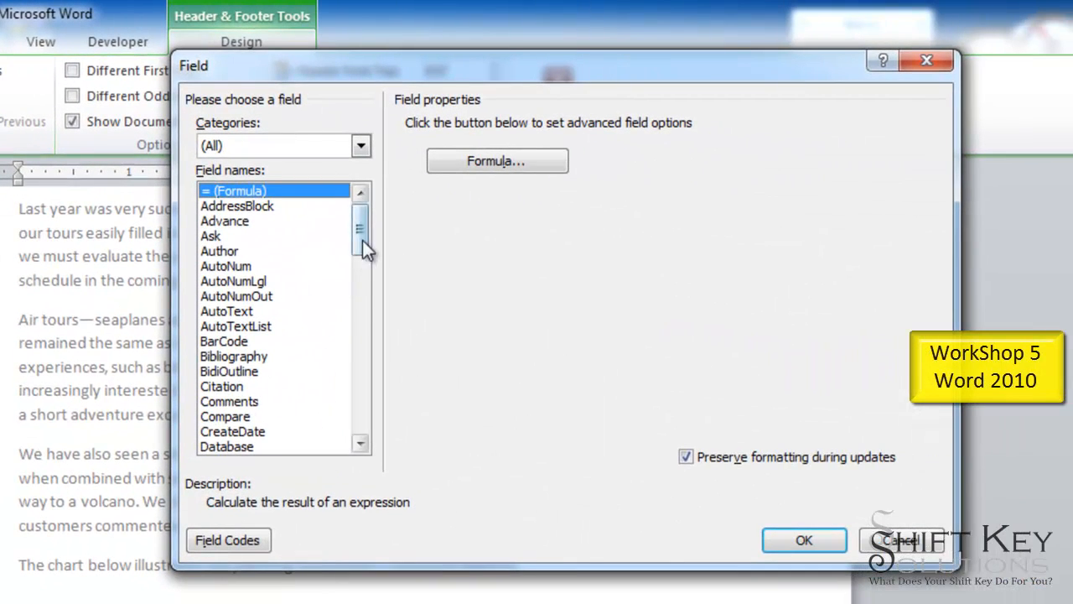
{"action": "left_click_drag", "start_coordinate": [364, 237], "coordinate": [359, 283]}
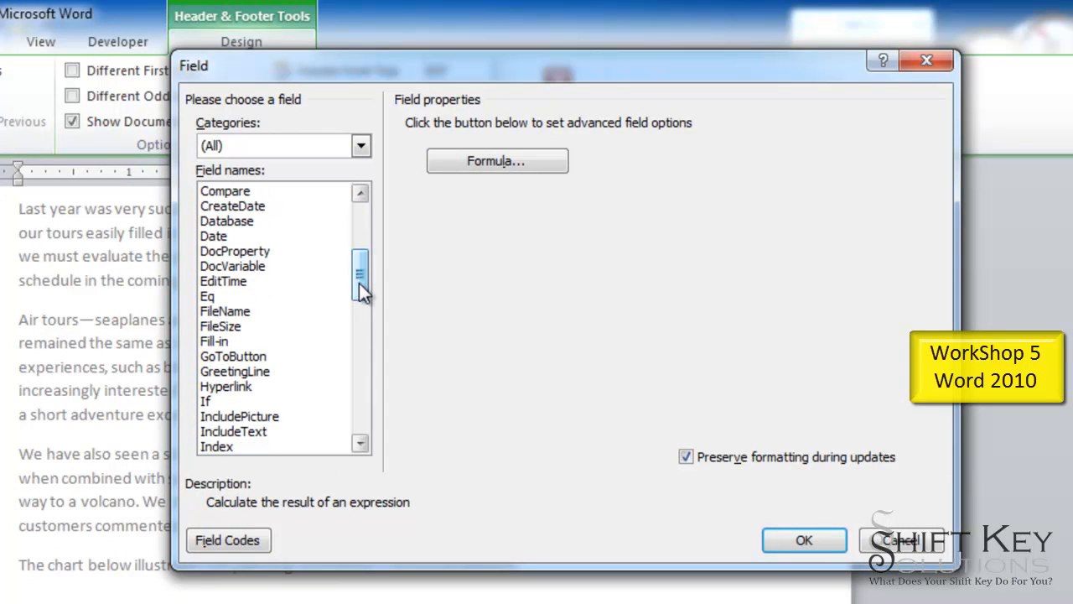
{"action": "left_click", "coordinate": [236, 310]}
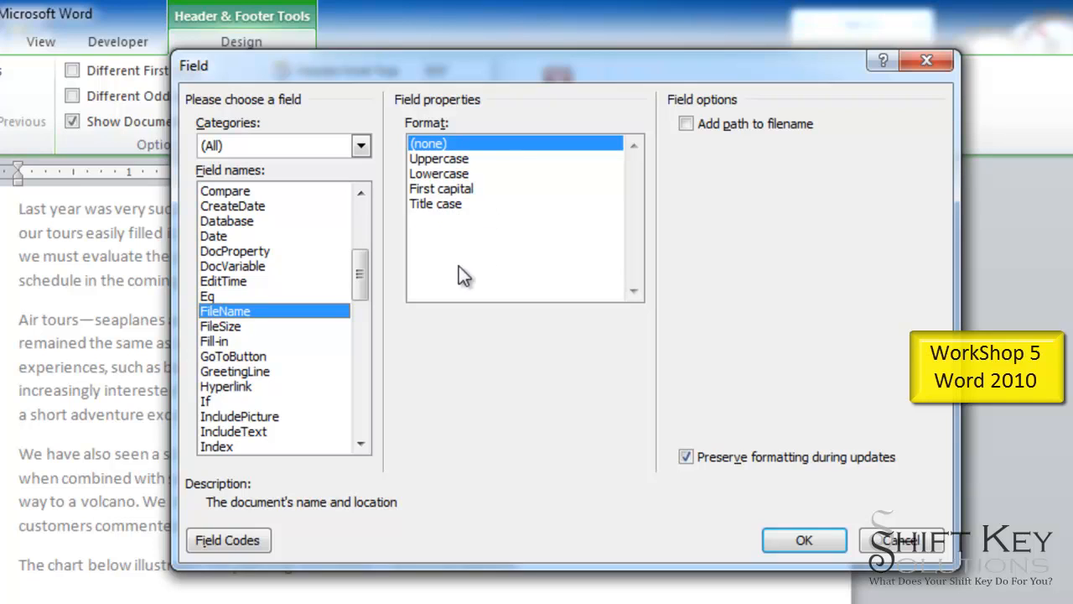
{"action": "left_click", "coordinate": [816, 538]}
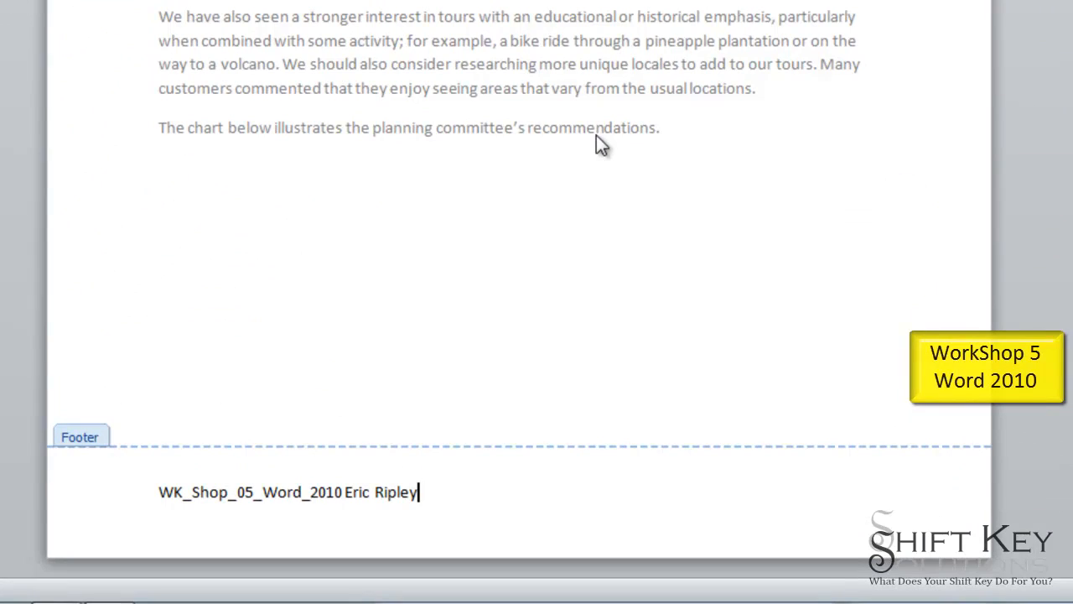
Insert the date right-aligned in the footer, in the "Friday, October 21, 2011" format, and return to the document body.
{"action": "key", "text": "Tab"}
{"action": "key", "text": "Tab"}
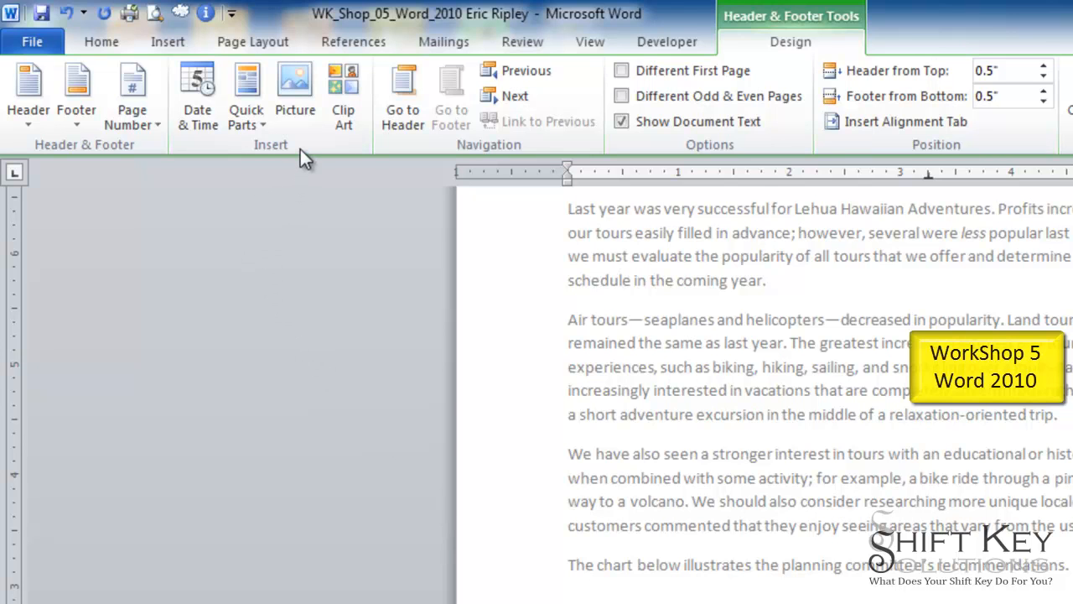
{"action": "left_click", "coordinate": [194, 95]}
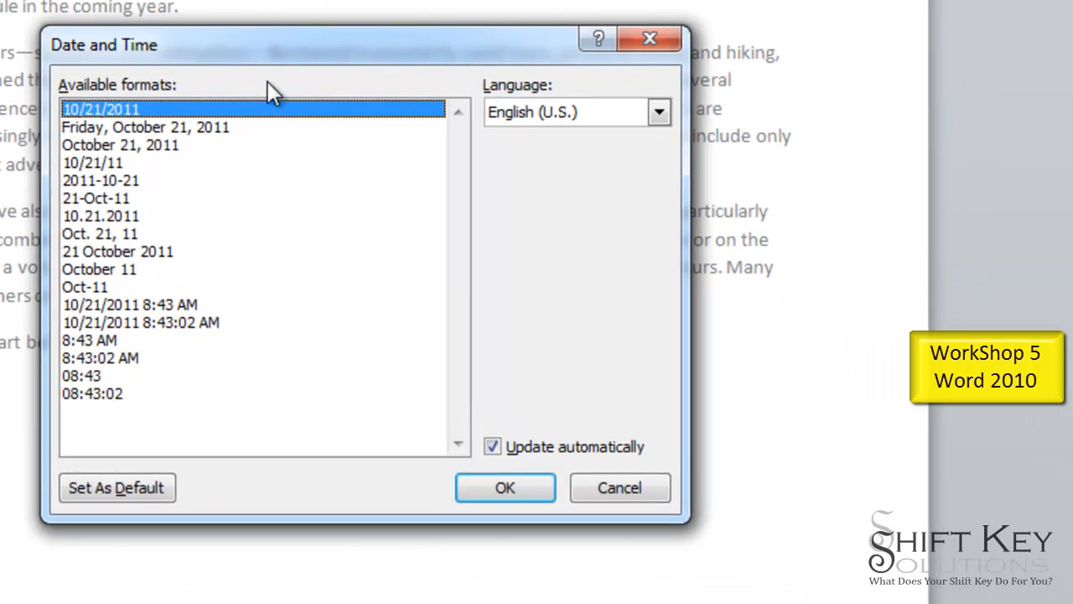
{"action": "left_click", "coordinate": [166, 128]}
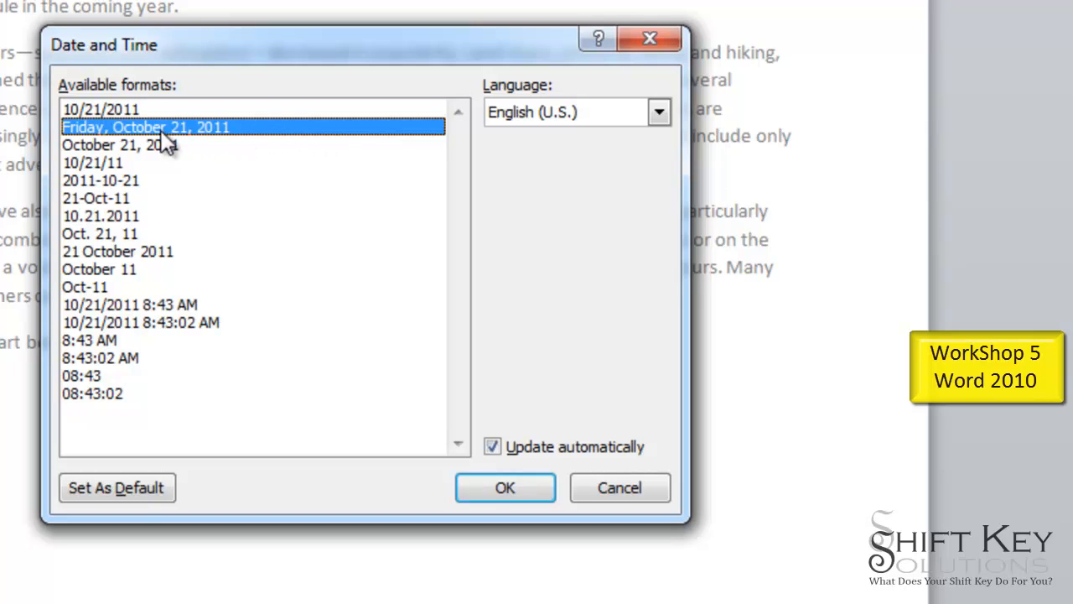
{"action": "left_click", "coordinate": [505, 488]}
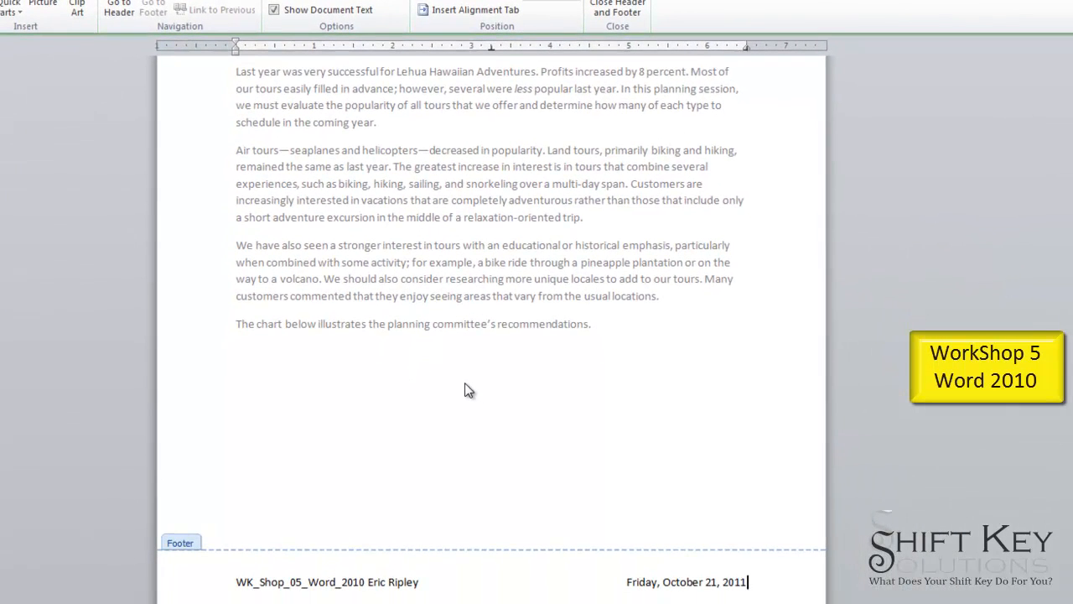
{"action": "double_click", "coordinate": [426, 326]}
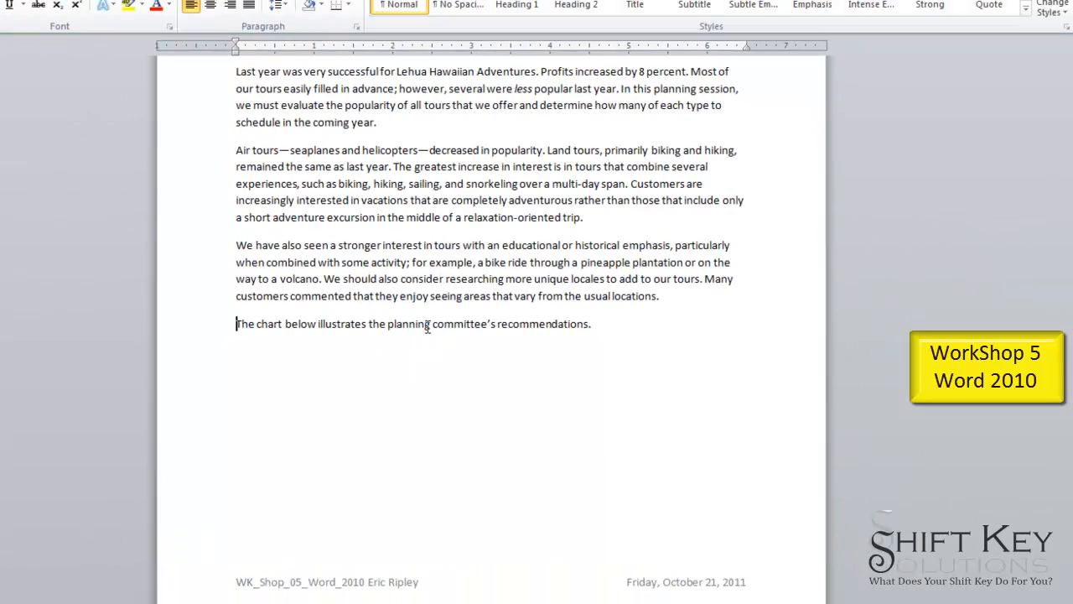
Display paragraph marks and other hidden formatting symbols, and check the paragraph ends in the memo's heading lines and opening text.
{"action": "scroll", "coordinate": [599, 431], "scroll_direction": "up", "scroll_amount": 4}
{"action": "scroll", "coordinate": [597, 441], "scroll_direction": "up", "scroll_amount": 2}
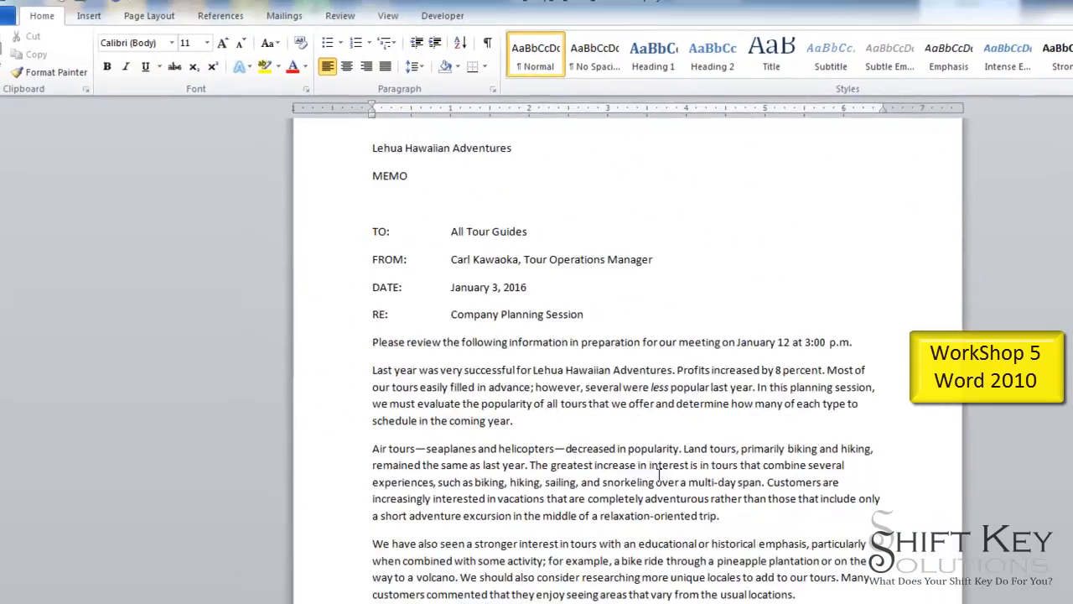
{"action": "left_click", "coordinate": [402, 199]}
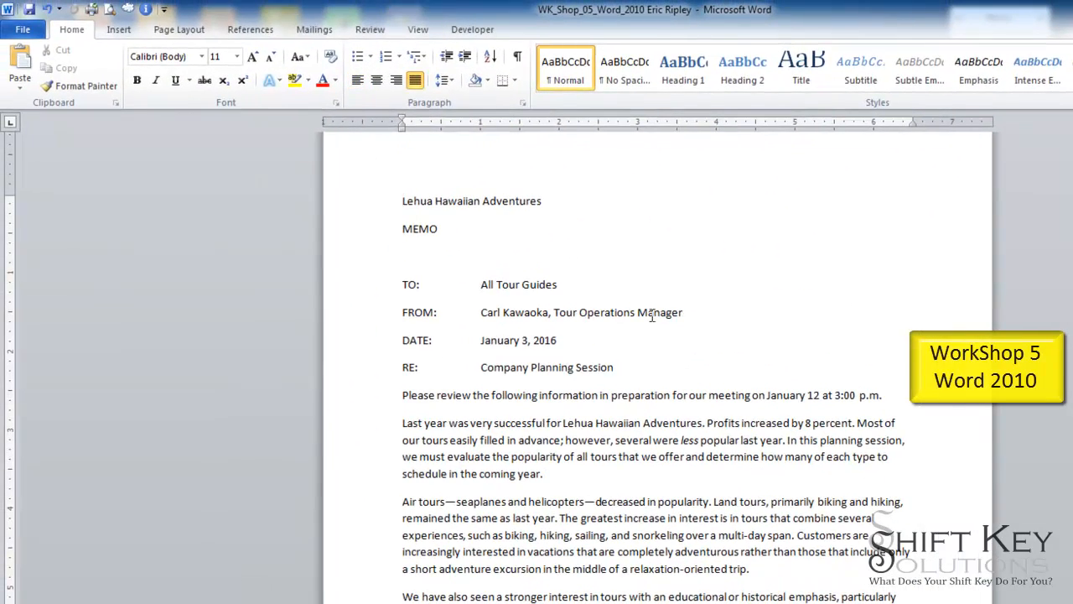
{"action": "scroll", "coordinate": [651, 352], "scroll_direction": "up", "scroll_amount": 1}
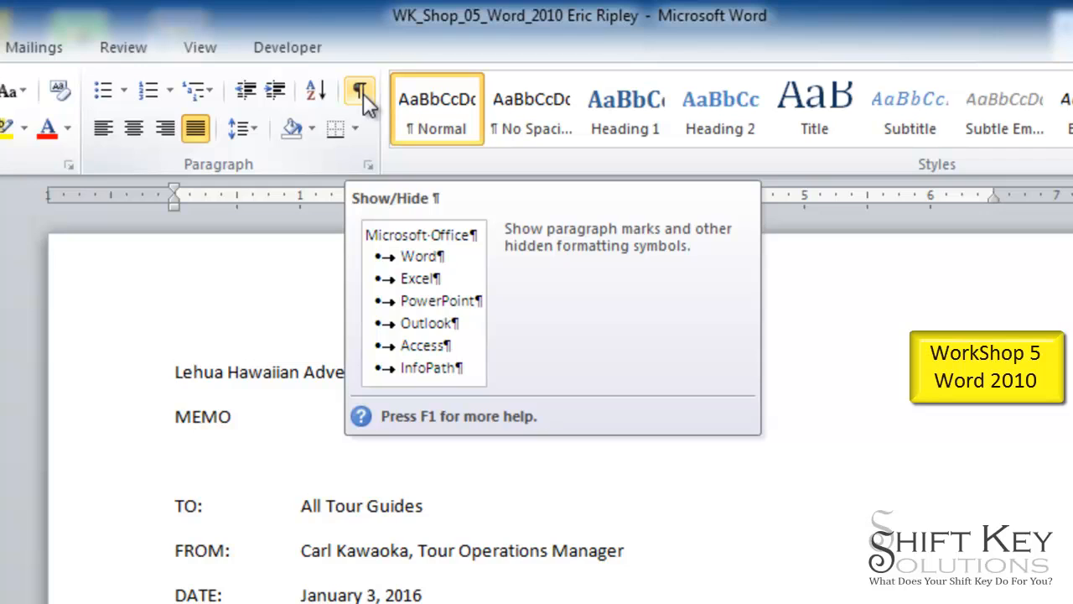
{"action": "left_click", "coordinate": [363, 93]}
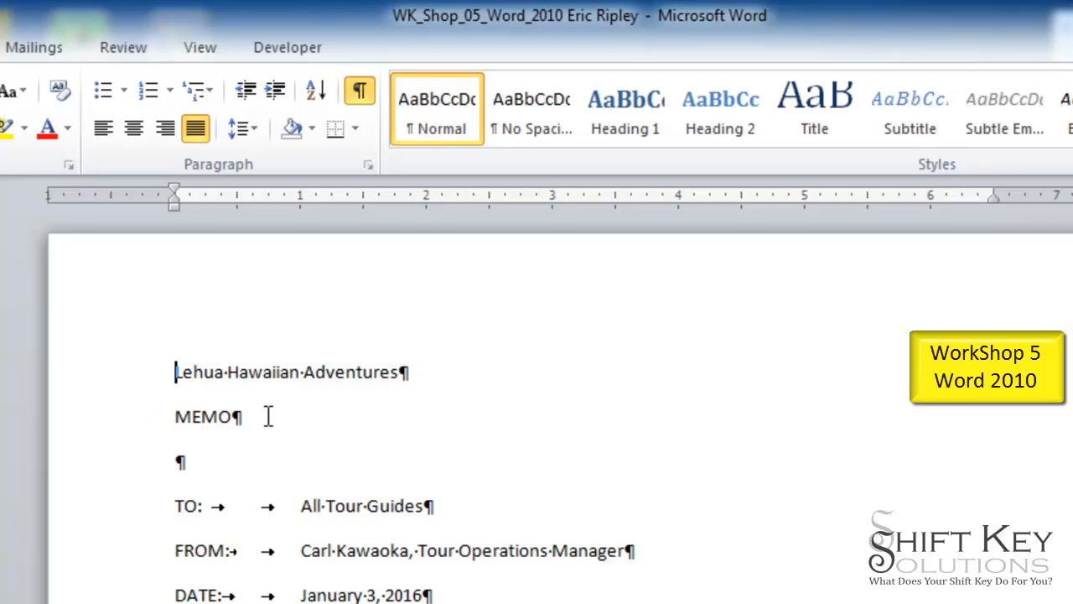
{"action": "left_click", "coordinate": [213, 456]}
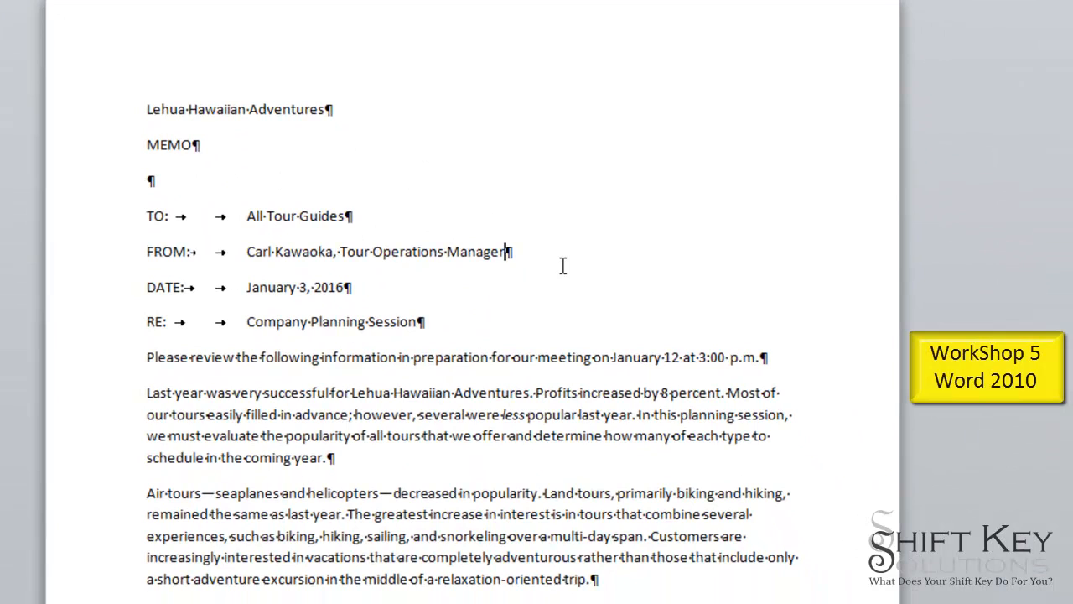
{"action": "left_click", "coordinate": [450, 327]}
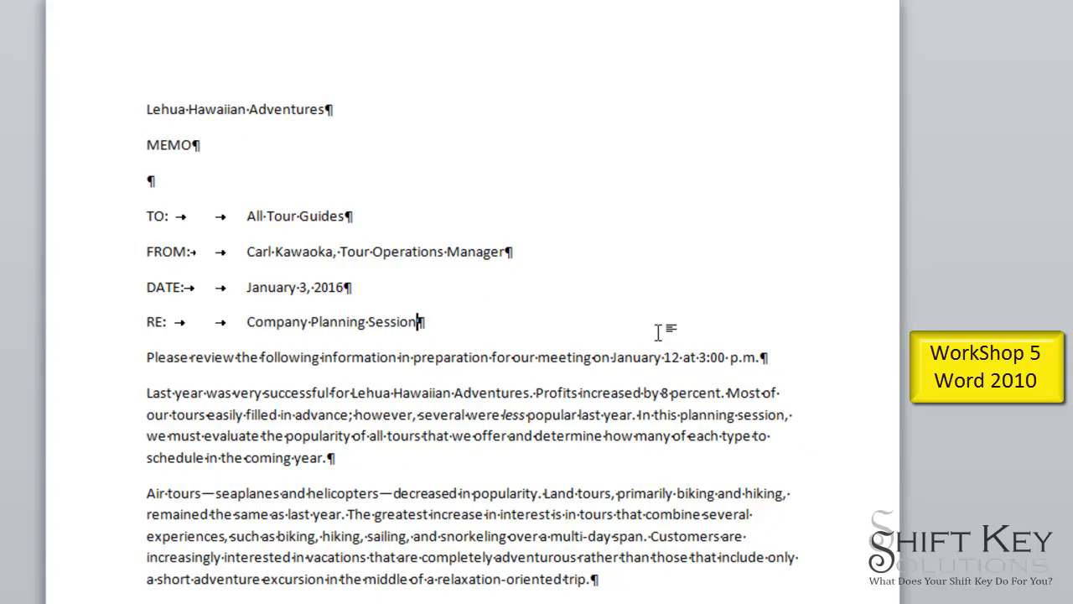
{"action": "left_click", "coordinate": [778, 358]}
{"action": "left_click", "coordinate": [338, 459]}
{"action": "left_click", "coordinate": [340, 108]}
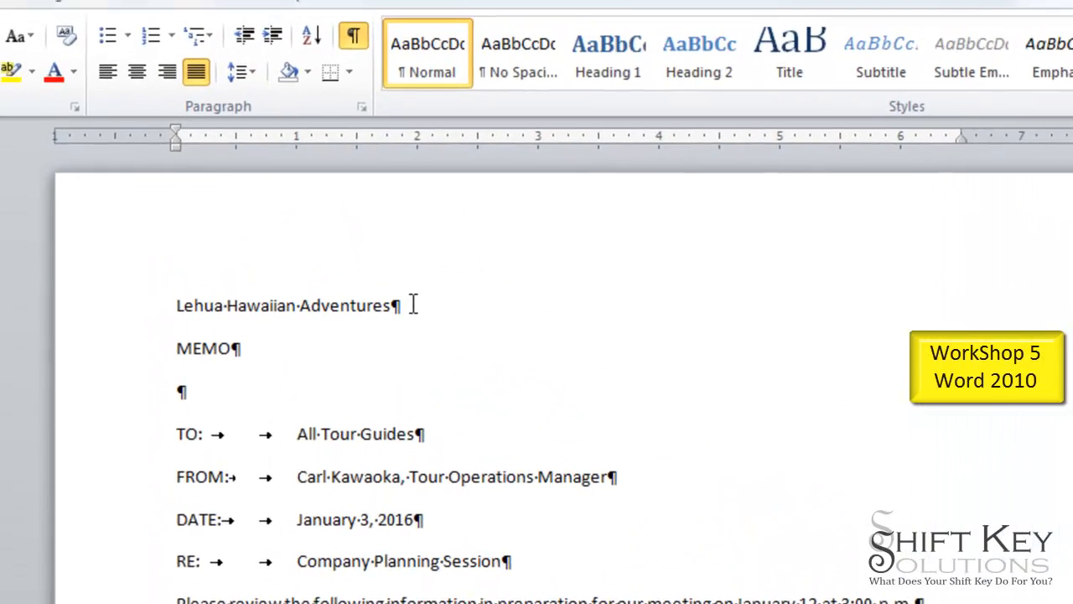
Apply the Title style to the first line, "Lehua Hawaiian Adventures", and the Heading 1 style to the MEMO line.
{"action": "left_click", "coordinate": [122, 318]}
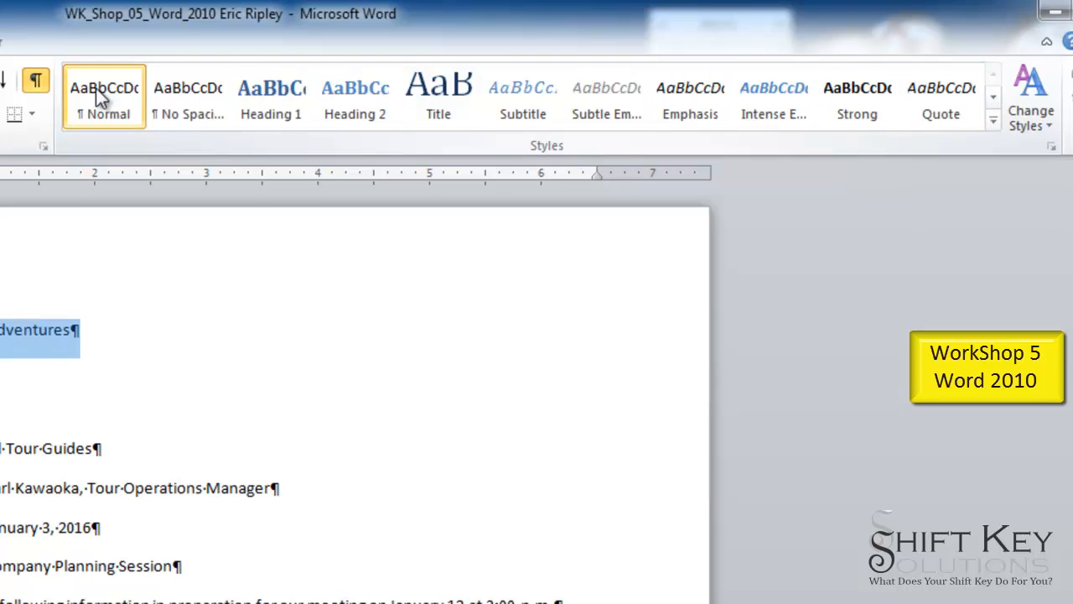
{"action": "left_click", "coordinate": [994, 121]}
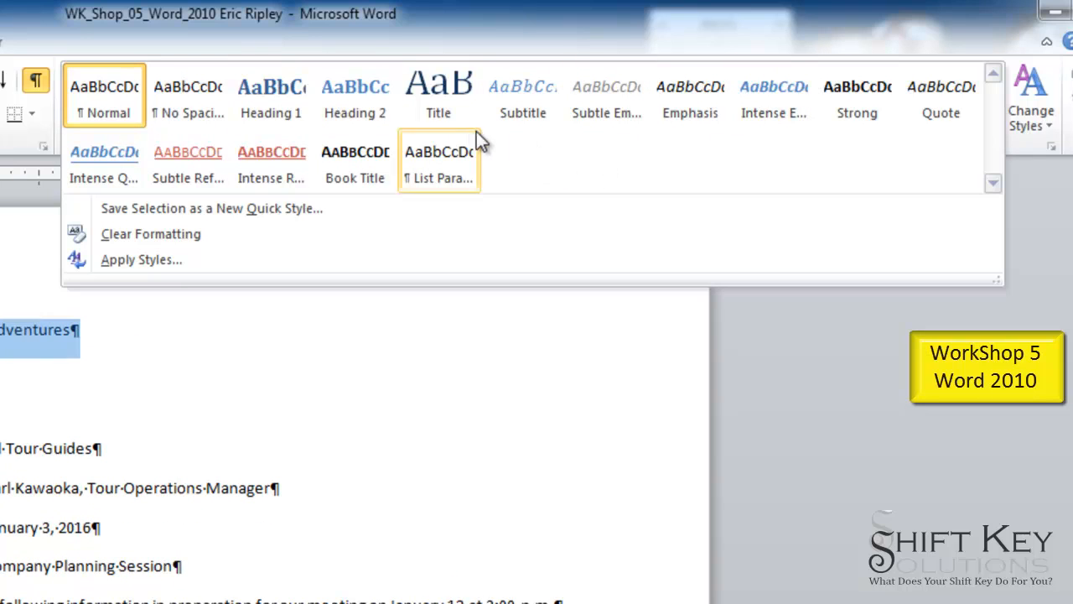
{"action": "left_click", "coordinate": [435, 102]}
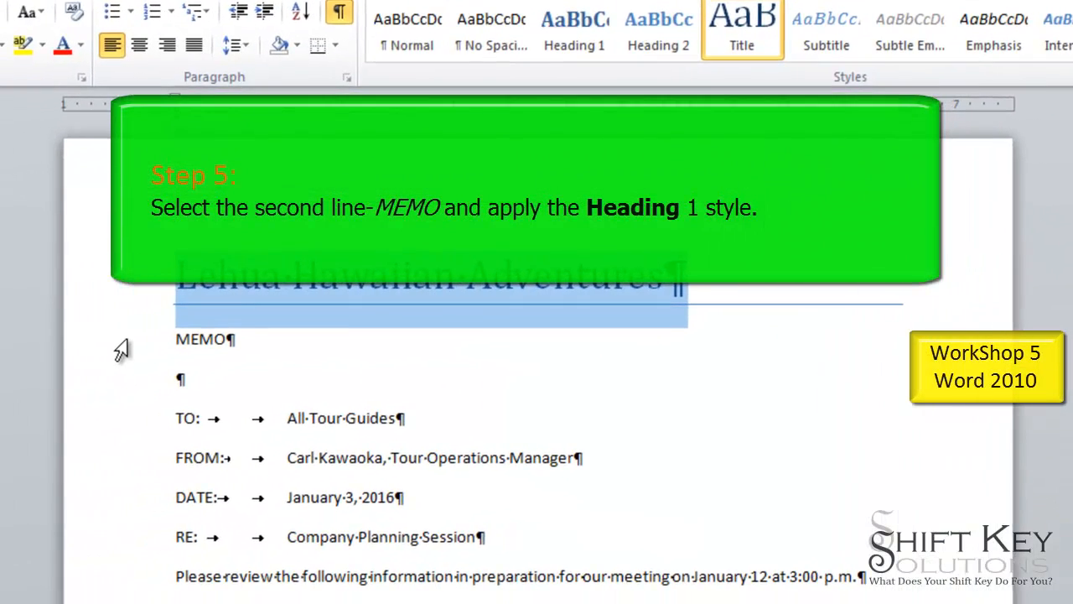
{"action": "left_click", "coordinate": [121, 351]}
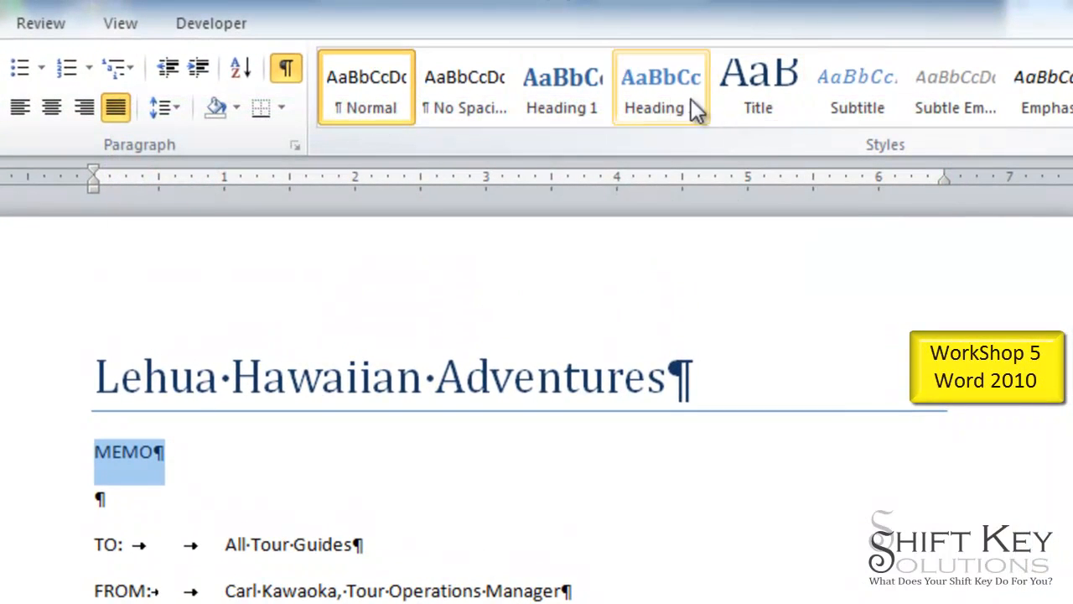
{"action": "left_click", "coordinate": [563, 76]}
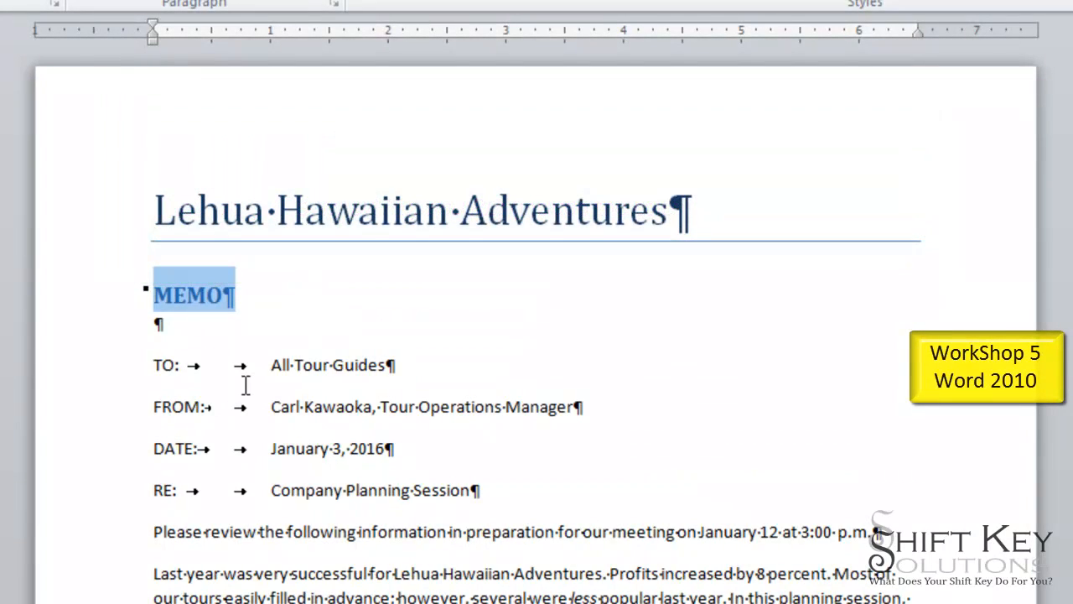
{"action": "left_click", "coordinate": [183, 365]}
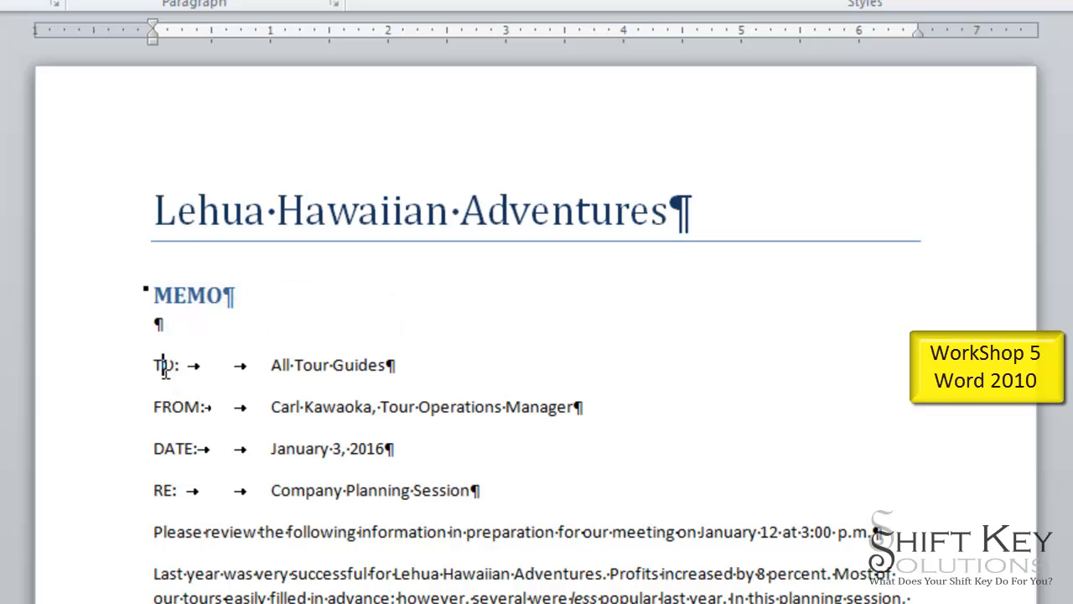
{"action": "left_click_drag", "start_coordinate": [184, 365], "coordinate": [156, 371]}
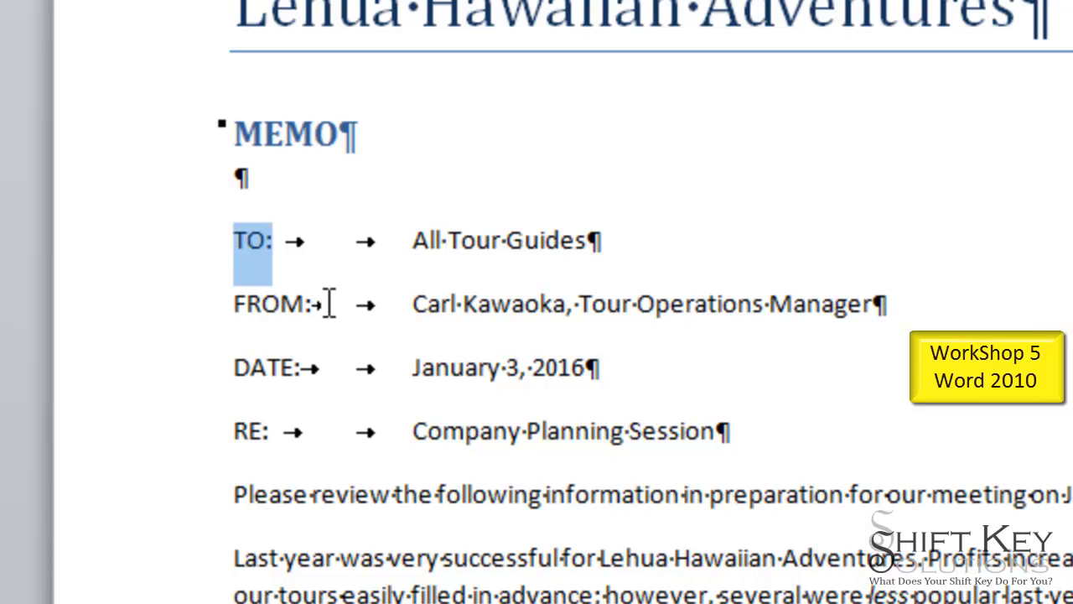
{"action": "left_click_drag", "start_coordinate": [327, 304], "coordinate": [283, 310]}
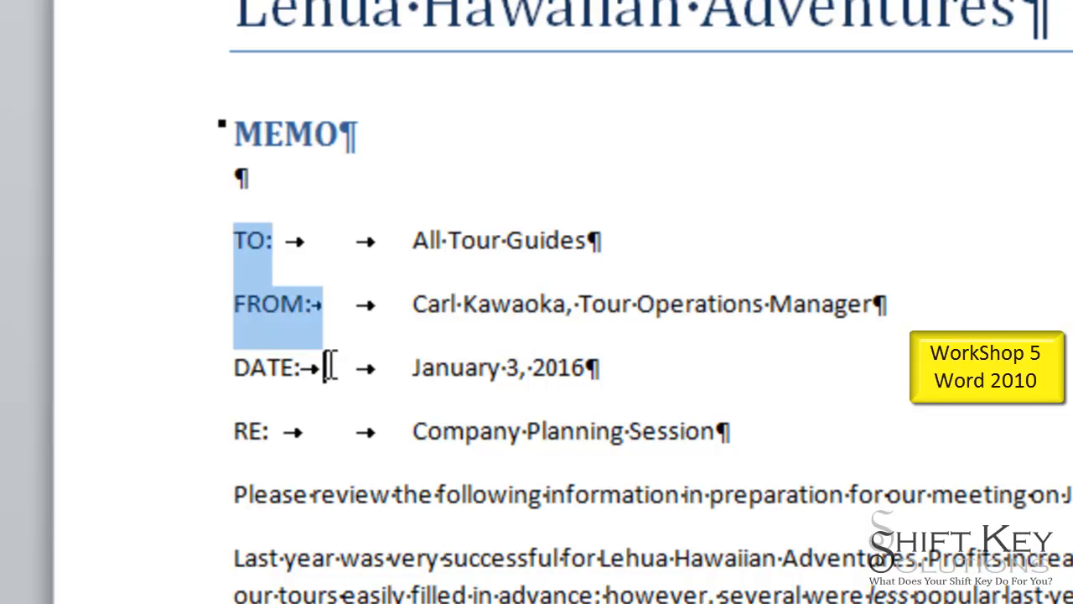
{"action": "left_click_drag", "start_coordinate": [330, 367], "coordinate": [243, 432]}
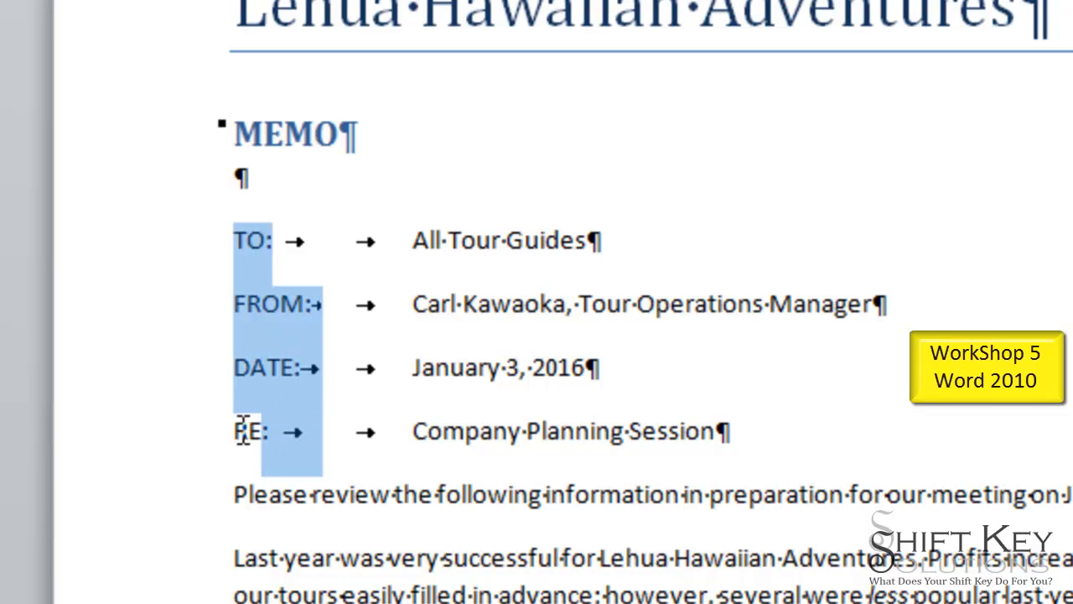
{"action": "left_click", "coordinate": [191, 593]}
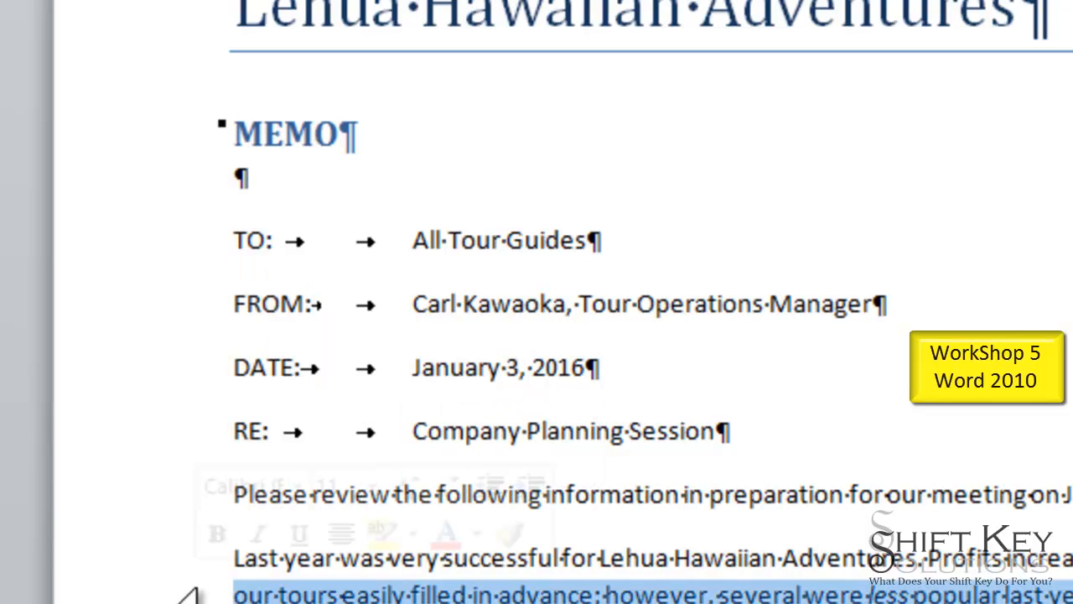
{"action": "left_click", "coordinate": [595, 369]}
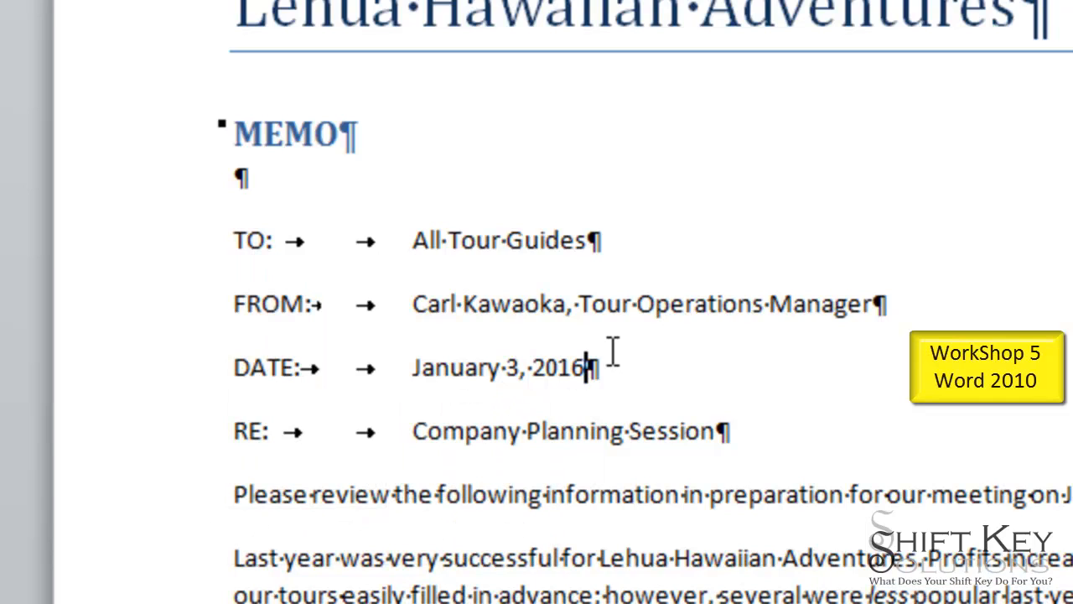
Select the TO:, FROM:, DATE: and RE: labels as one vertical block, without the text beside them, and make them bold.
{"action": "left_click", "coordinate": [232, 425]}
{"action": "left_click", "coordinate": [235, 231]}
{"action": "left_click_drag", "start_coordinate": [235, 240], "coordinate": [330, 451]}
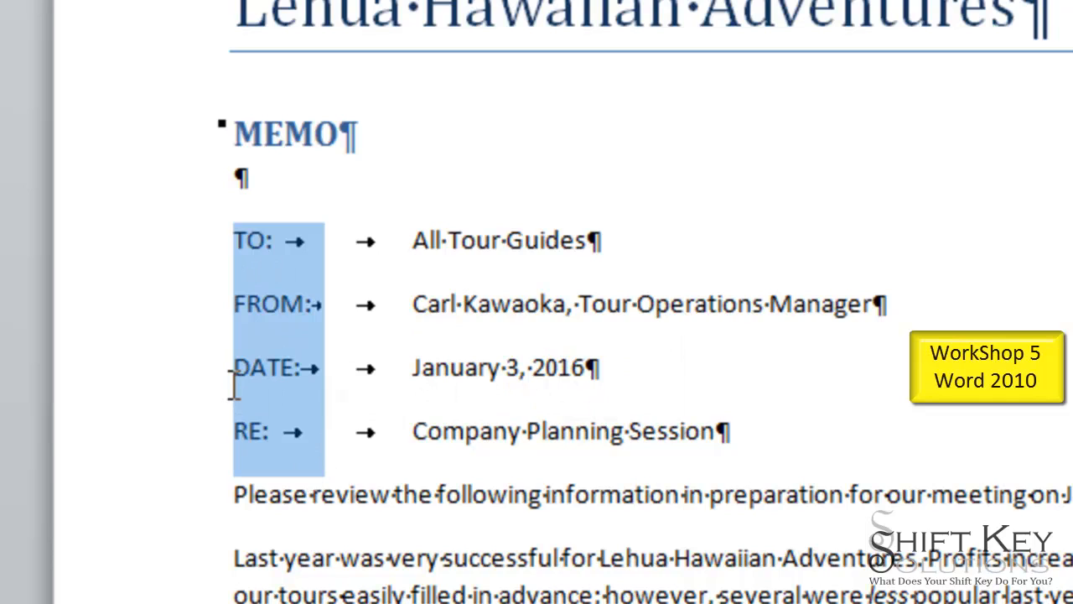
{"action": "mouse_move", "coordinate": [350, 405]}
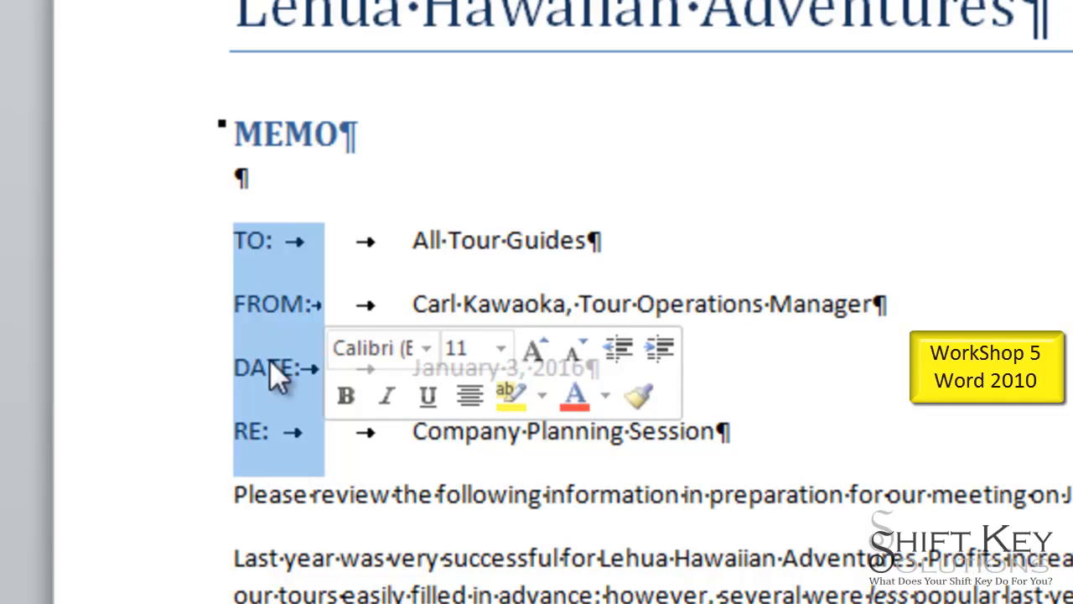
{"action": "left_click", "coordinate": [346, 397]}
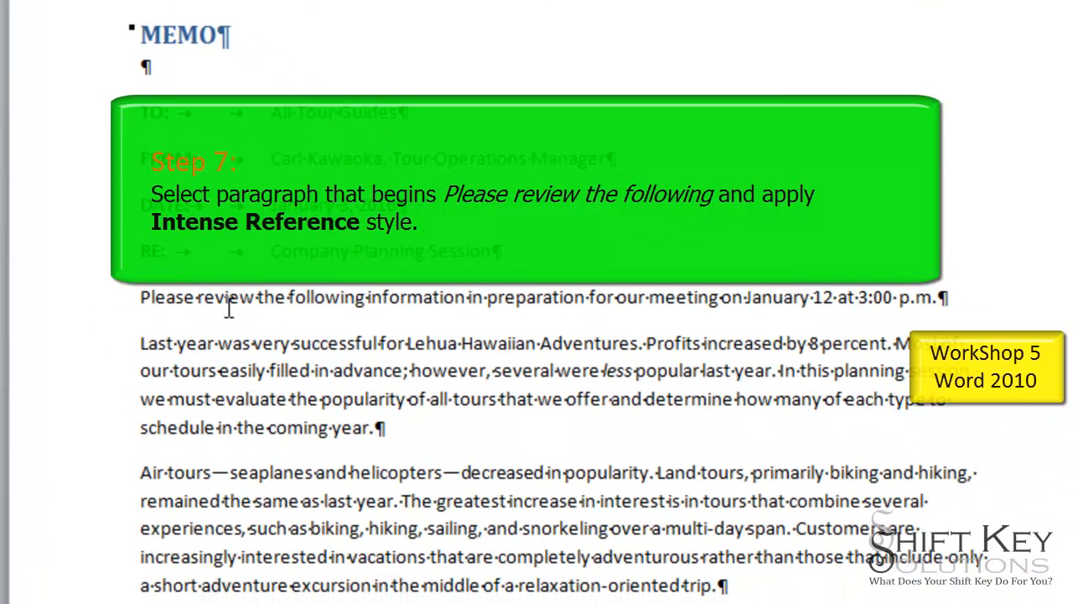
Try selecting whole lines, starting with "Please review the following" and continuing in the paragraph that begins "Last year".
{"action": "left_click", "coordinate": [93, 312]}
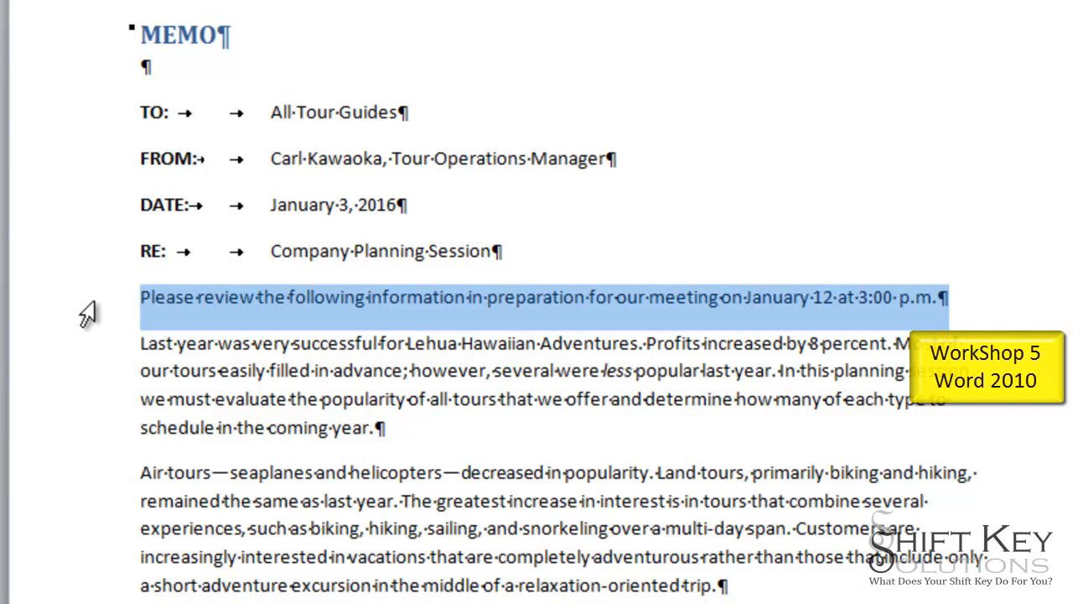
{"action": "left_click", "coordinate": [64, 358]}
{"action": "left_click", "coordinate": [64, 372]}
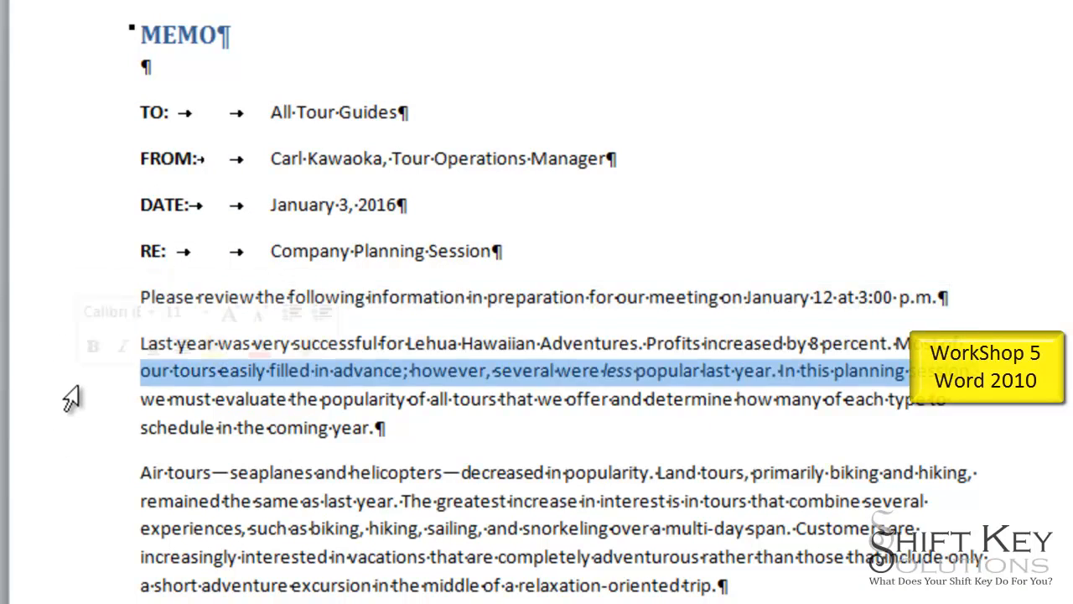
{"action": "left_click", "coordinate": [60, 401]}
{"action": "left_click", "coordinate": [33, 371]}
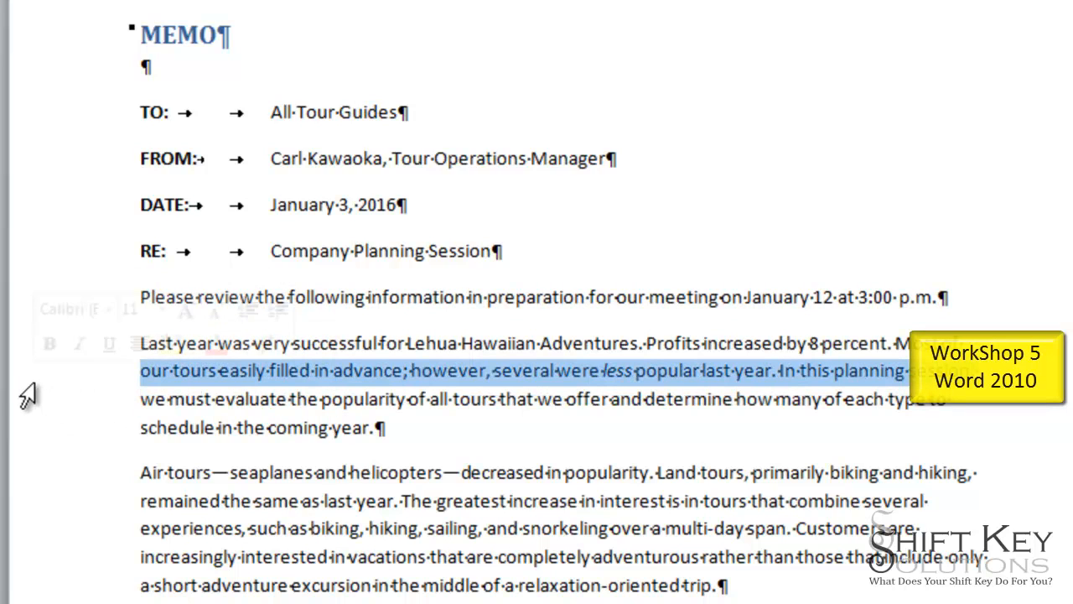
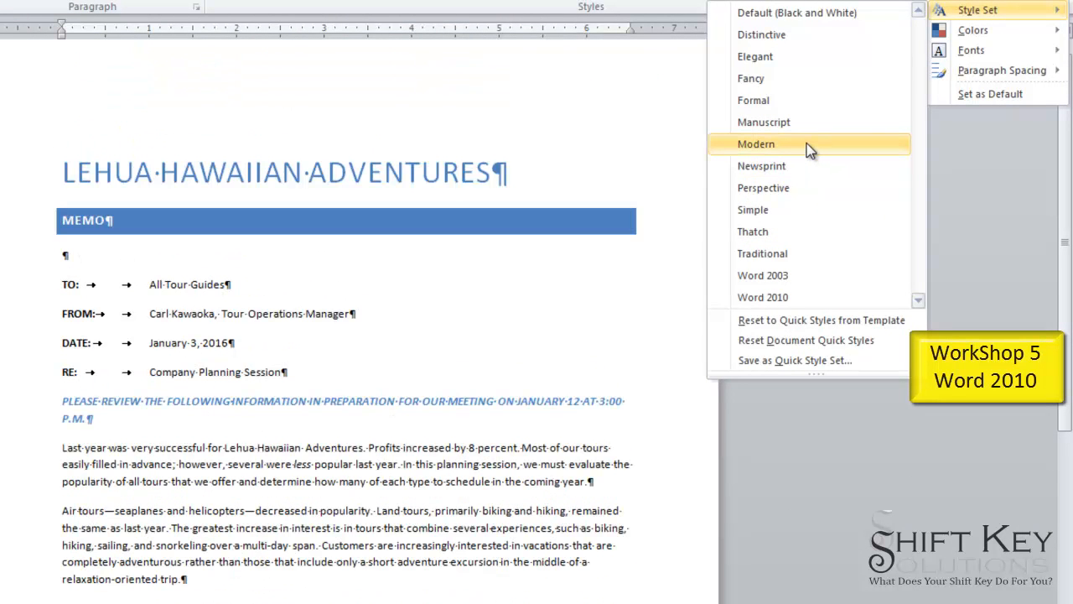
Apply the Modern style set to the memo and set its paragraph spacing to Tight.
{"action": "left_click", "coordinate": [796, 146]}
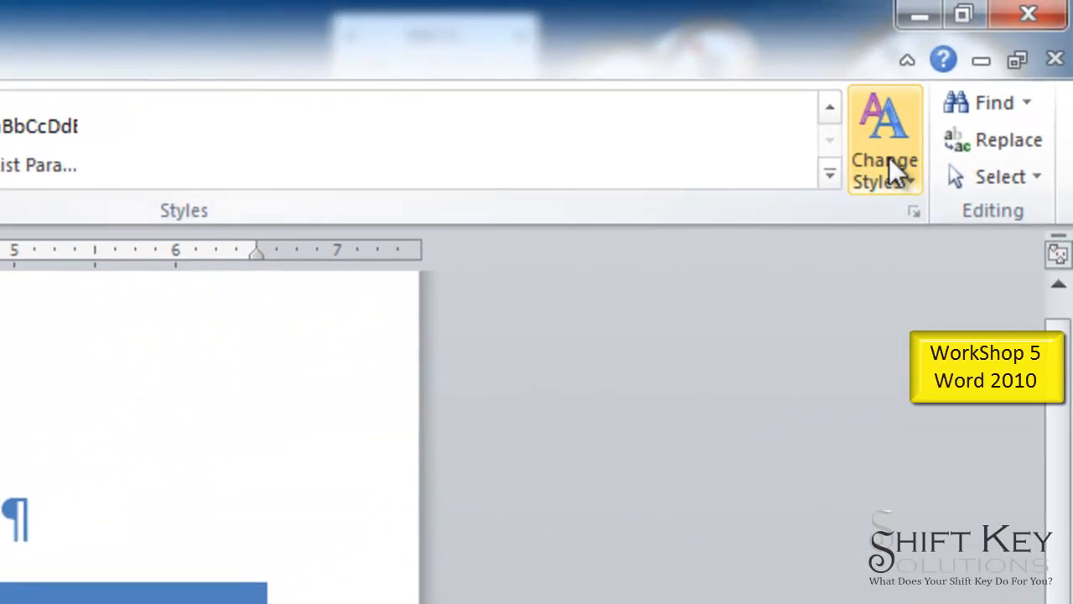
{"action": "left_click", "coordinate": [888, 157]}
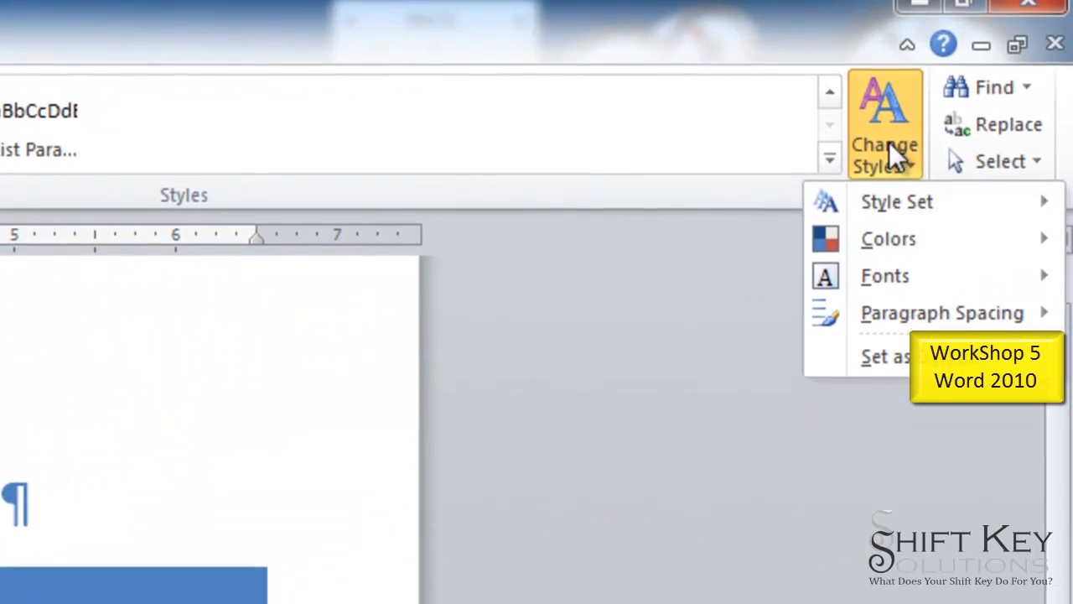
{"action": "mouse_move", "coordinate": [895, 286]}
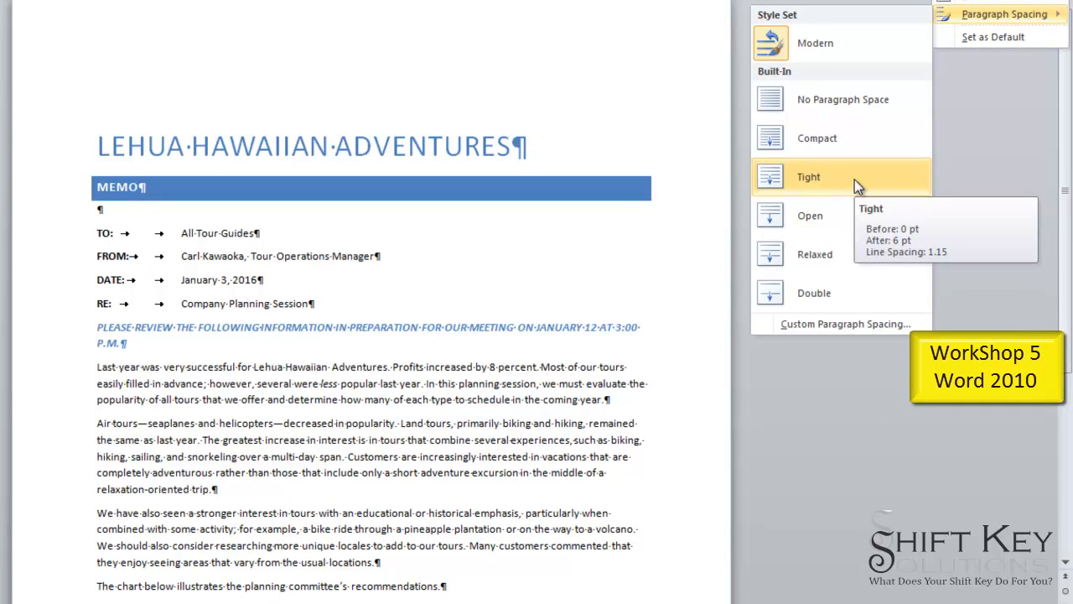
{"action": "left_click", "coordinate": [855, 177]}
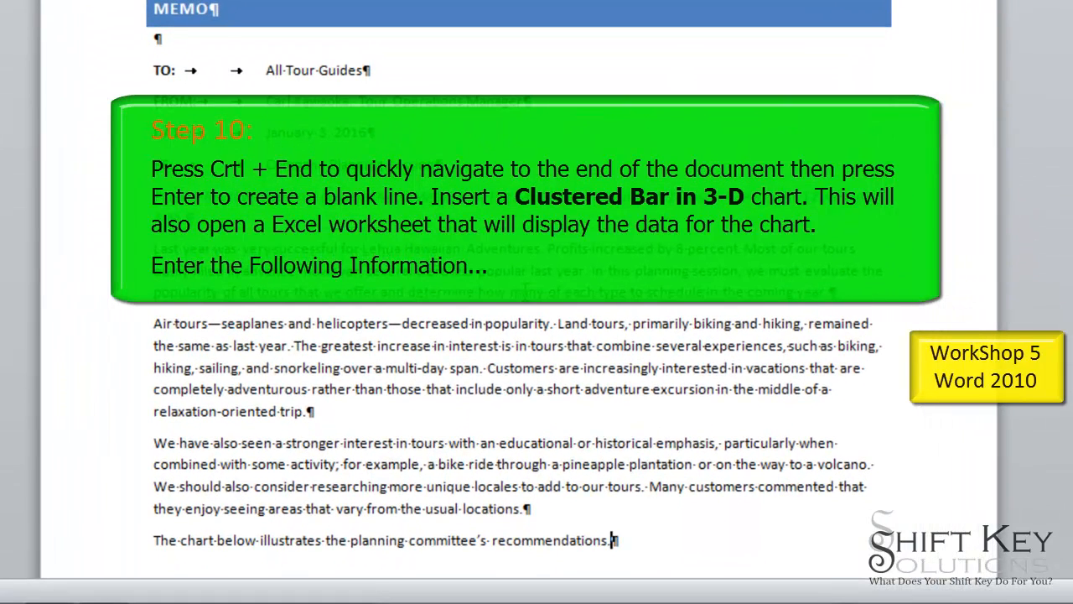
Add a blank line at the end of the memo and insert a Clustered Bar in 3-D chart there.
{"action": "key", "text": "Return"}
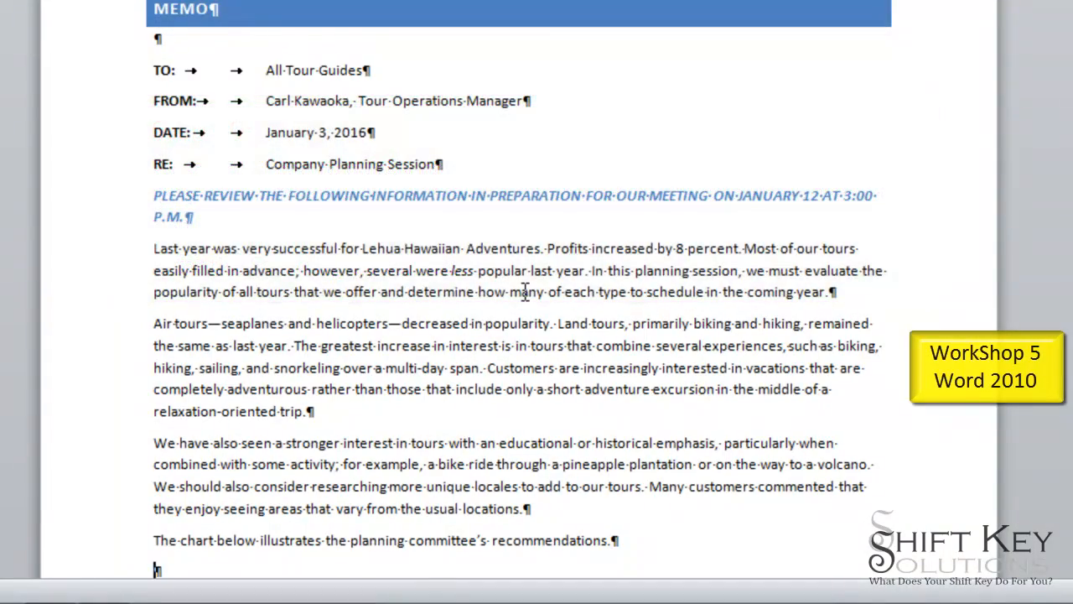
{"action": "scroll", "coordinate": [283, 91], "scroll_direction": "down", "scroll_amount": 6}
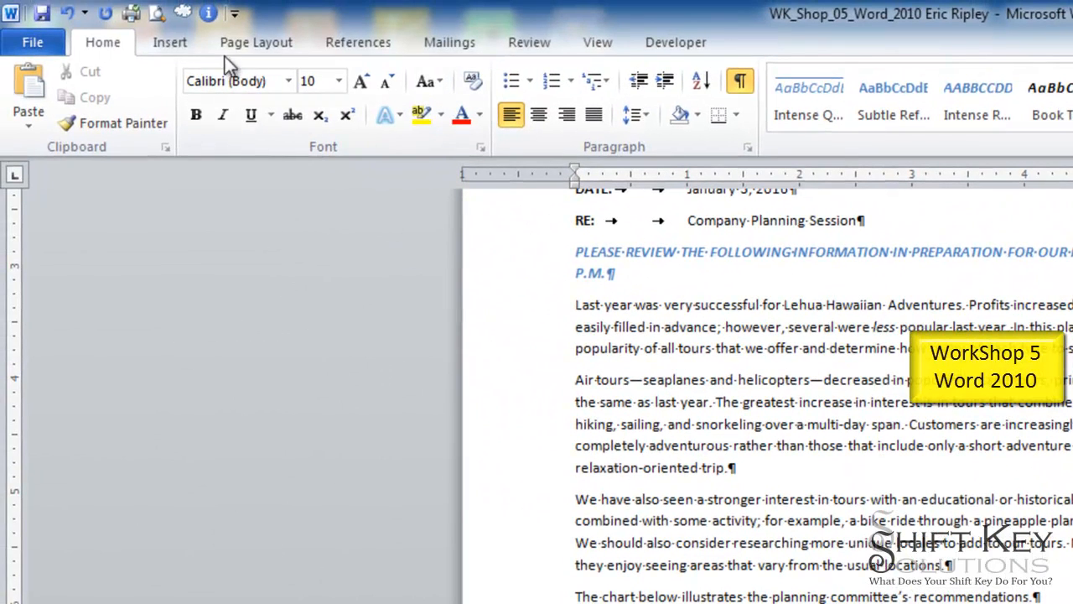
{"action": "left_click", "coordinate": [176, 46]}
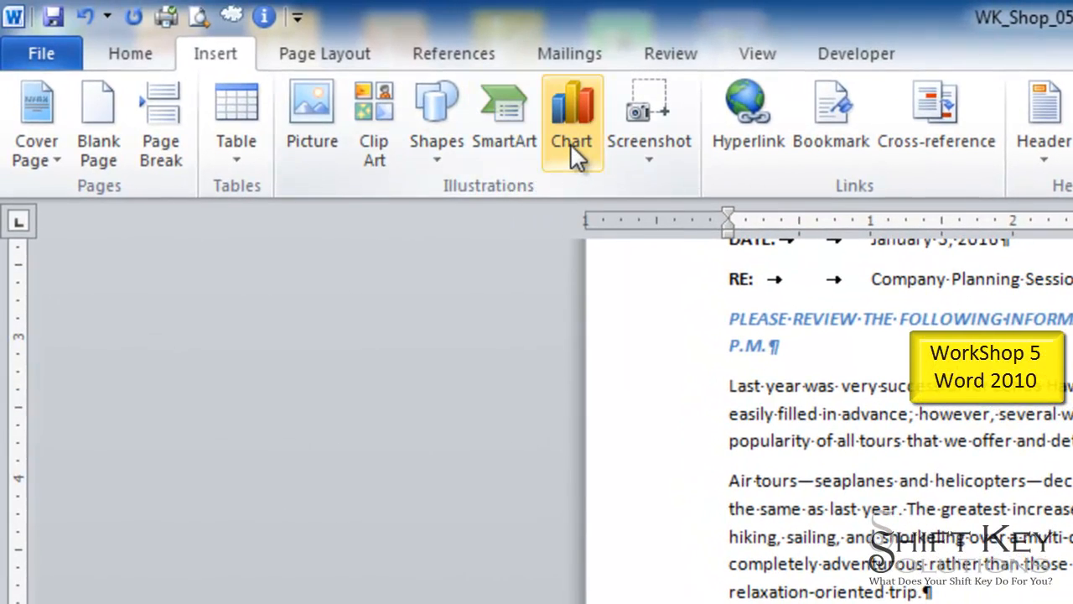
{"action": "left_click", "coordinate": [570, 143]}
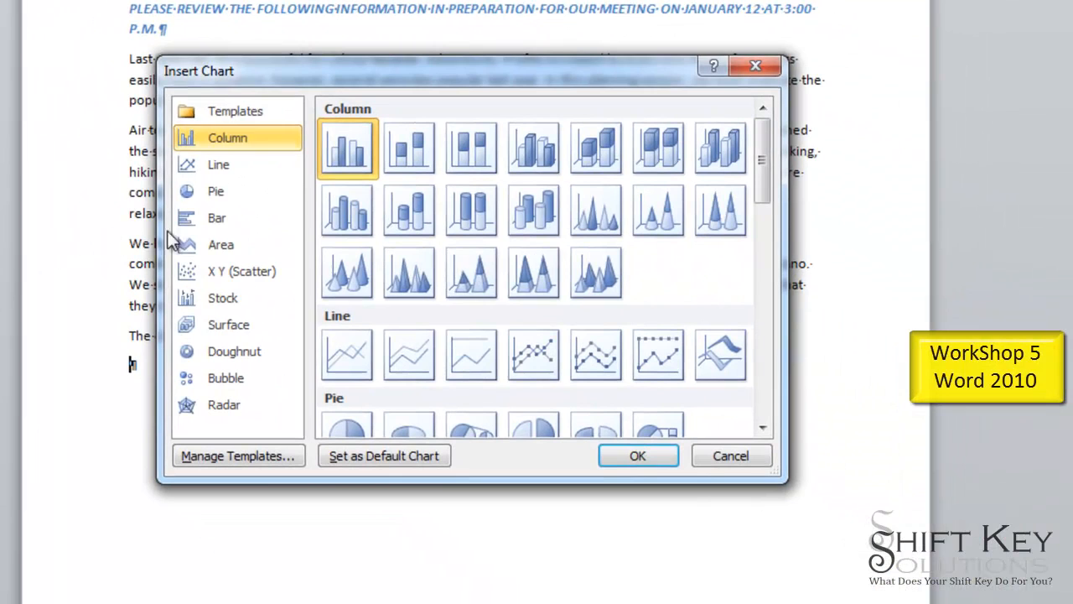
{"action": "left_click", "coordinate": [233, 225]}
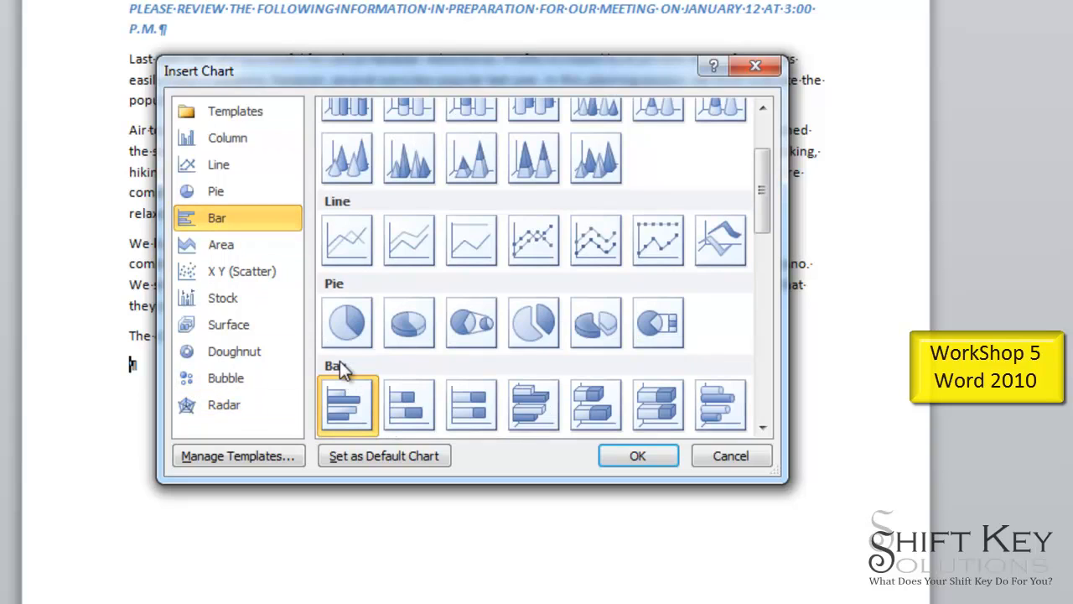
{"action": "left_click", "coordinate": [537, 409]}
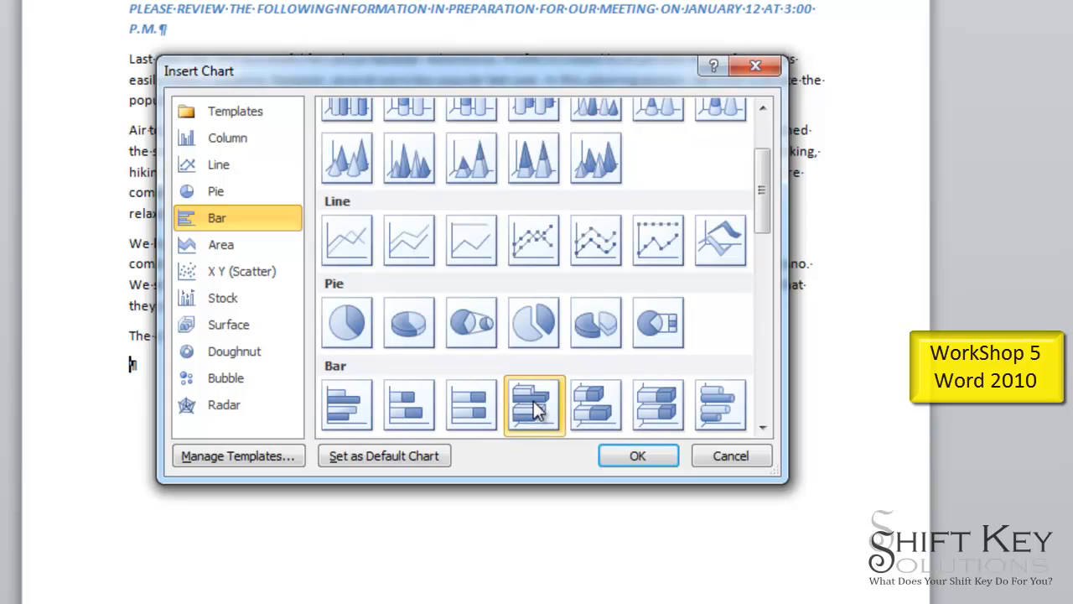
{"action": "left_click", "coordinate": [640, 459]}
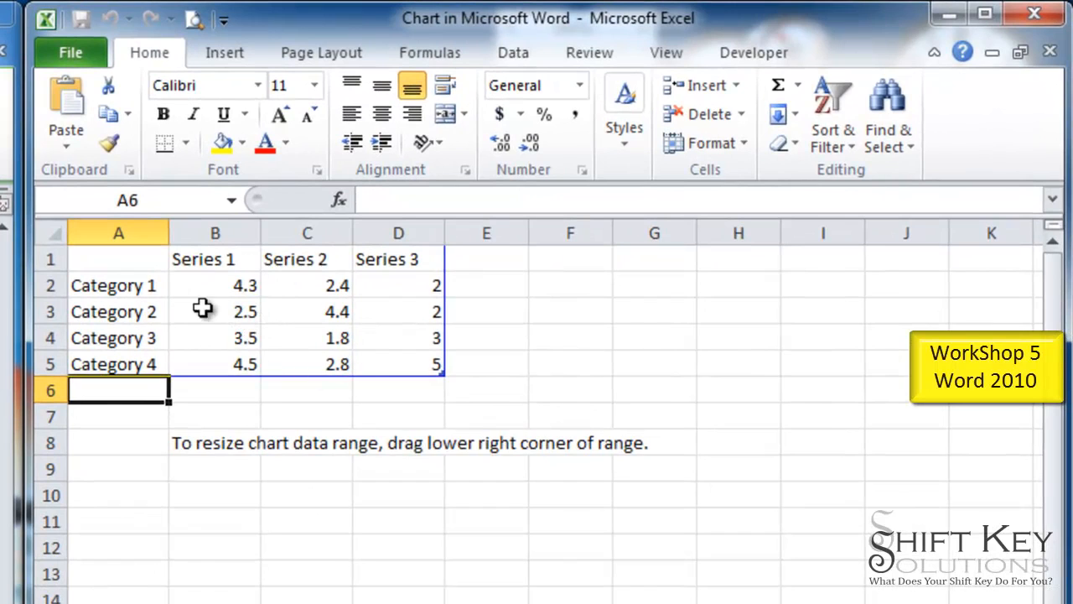
Enter the chart's This Year/Last Year values: Air 17/36, Educational 13/9, Historical 17/12, Land 45/45, Multi-Day 35/10, Water 46/42.
{"action": "left_click", "coordinate": [206, 260]}
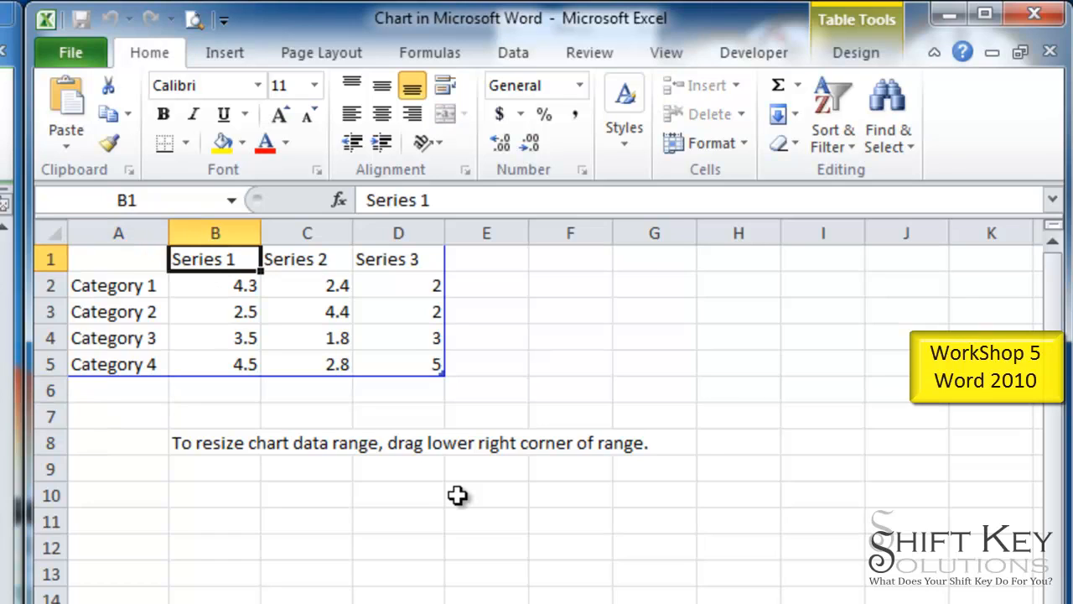
{"action": "type", "text": "This Year"}
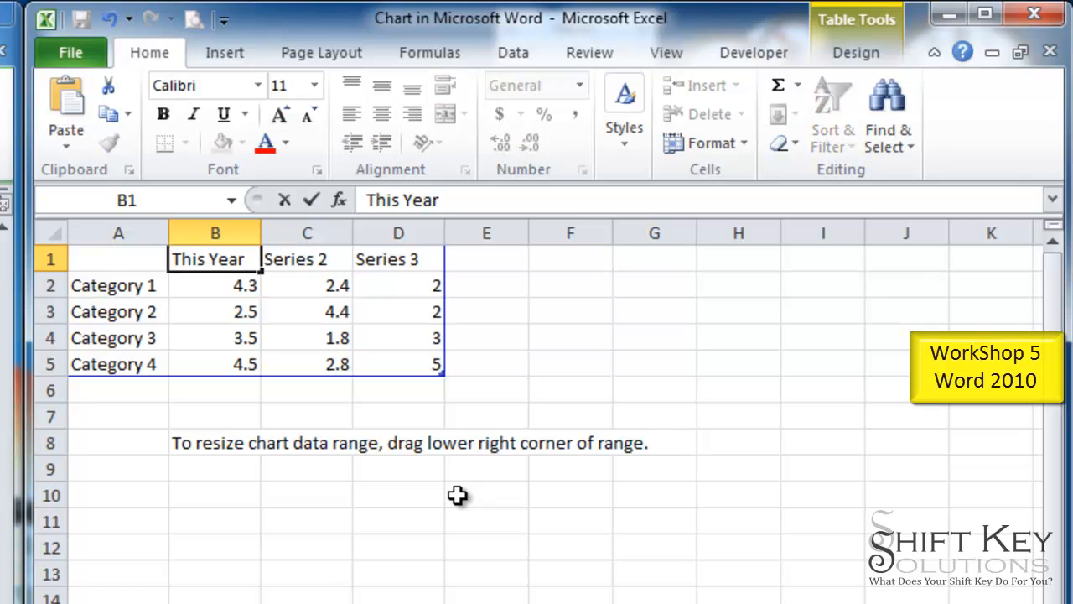
{"action": "key", "text": "Tab"}
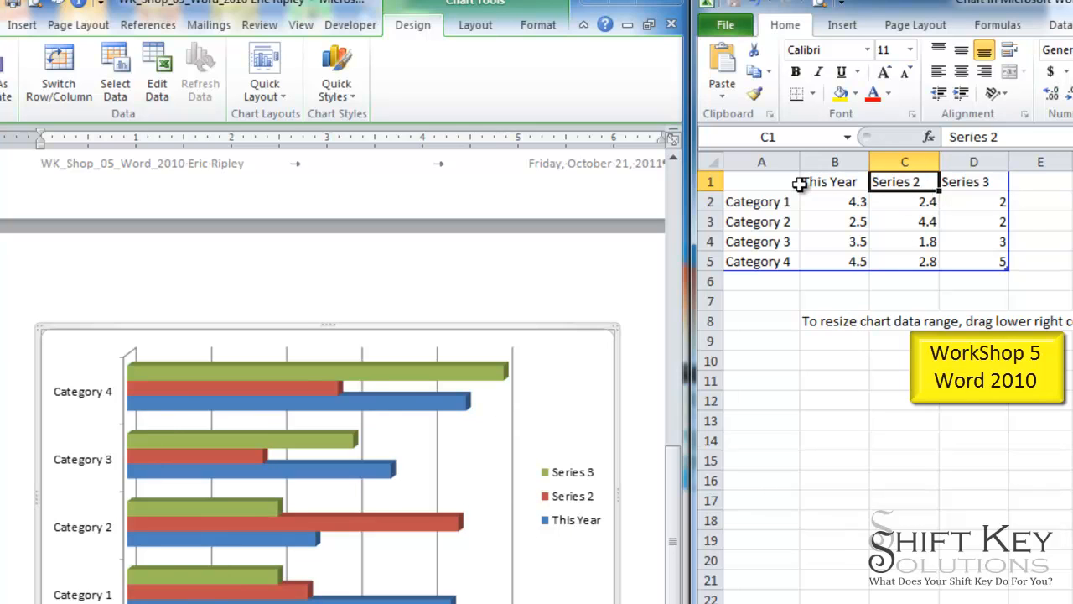
{"action": "left_click", "coordinate": [761, 181]}
{"action": "type", "text": "Column1\tThis Year\tLast Year Air\t17\t36 Educational\t13\t9 Historical\t17\t12 Land\t45\t45 Multi-Day\t35\t10 Water\t46\t42"}
Resize the chart data range to A1:C7 so that it excludes the Series 3 column.
{"action": "left_click", "coordinate": [973, 295]}
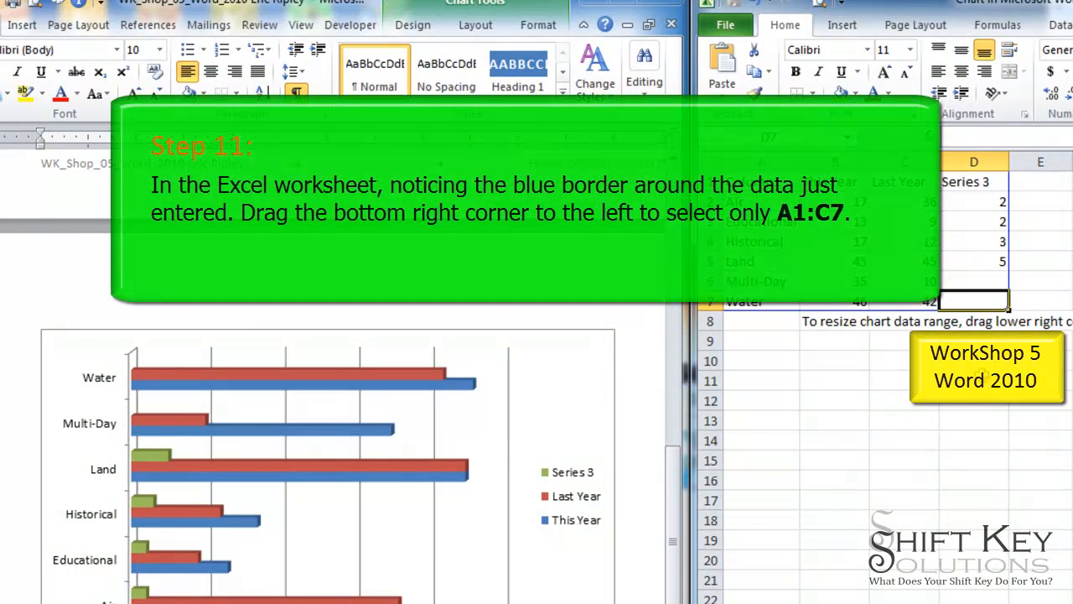
{"action": "left_click", "coordinate": [854, 242]}
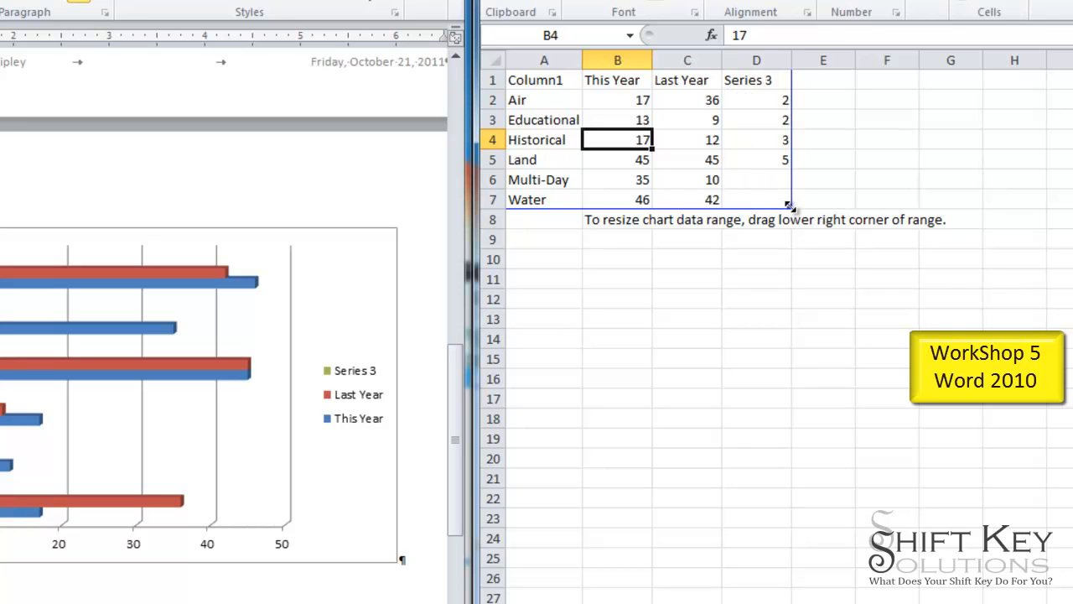
{"action": "left_click_drag", "start_coordinate": [789, 205], "coordinate": [736, 204]}
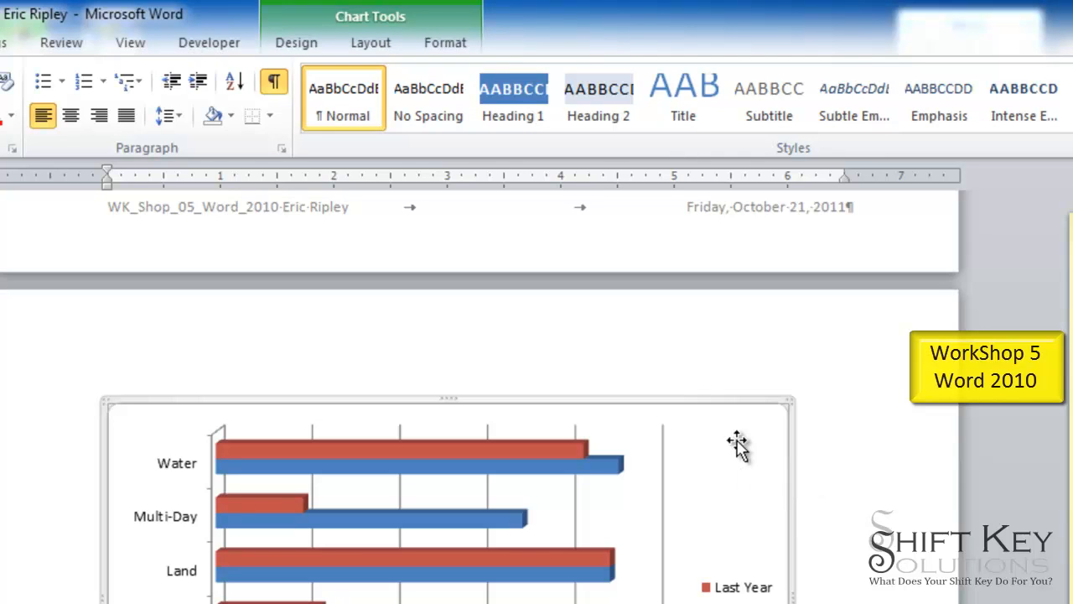
Edit the chart data so that This Year is 20 for Educational and 23 for Historical, closing the data sheet when done.
{"action": "left_click", "coordinate": [301, 43]}
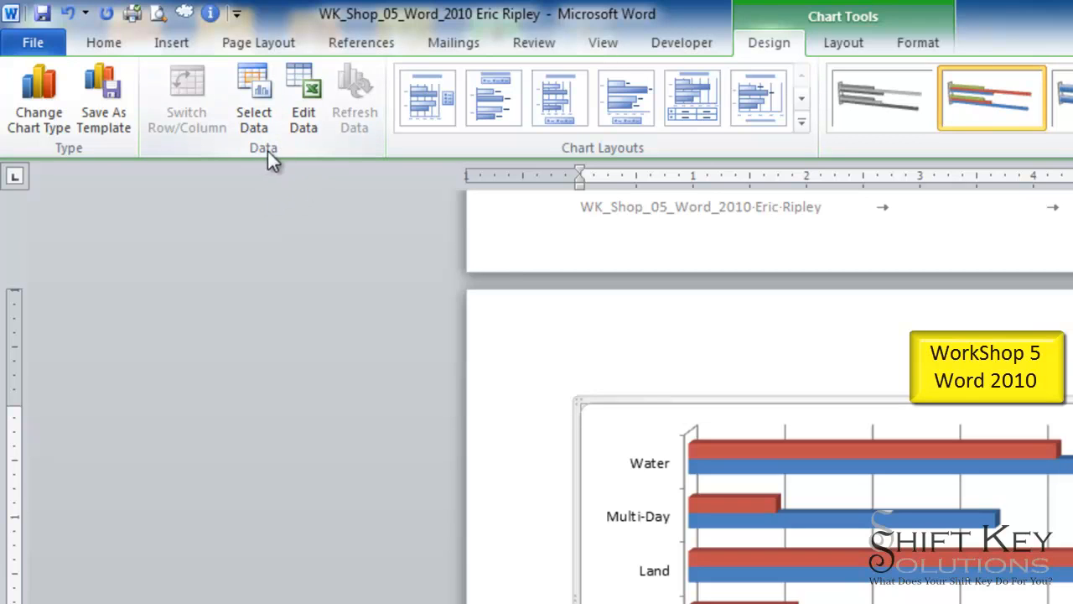
{"action": "left_click", "coordinate": [307, 111]}
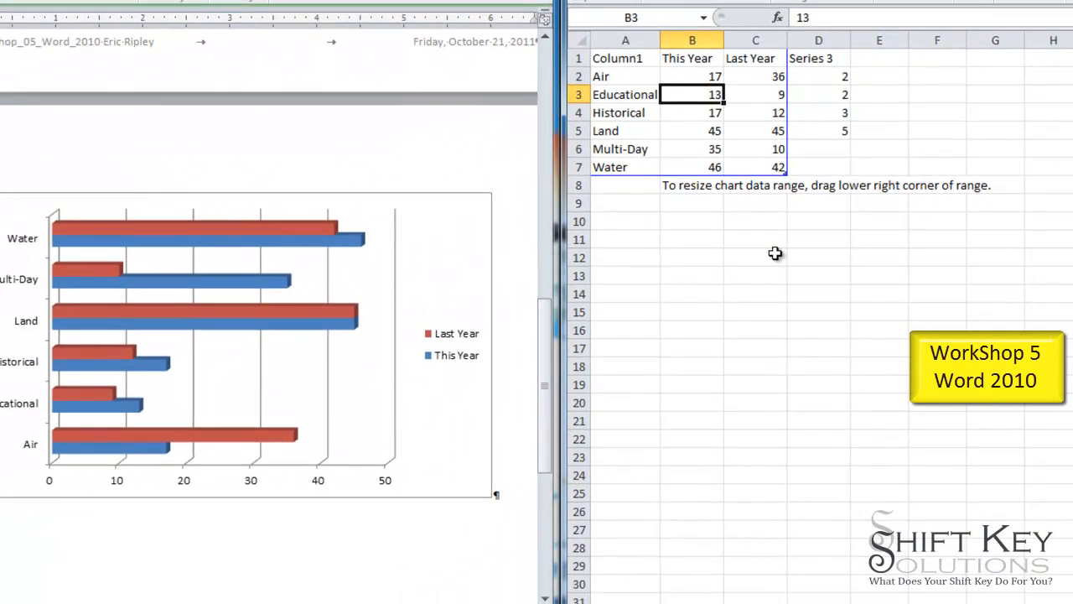
{"action": "type", "text": "20"}
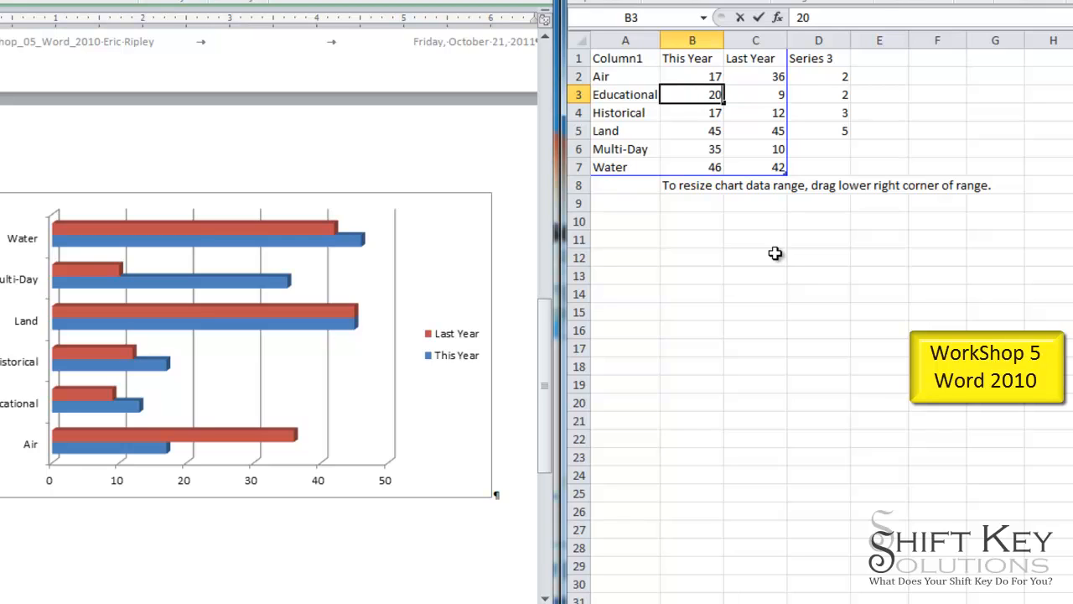
{"action": "key", "text": "Return"}
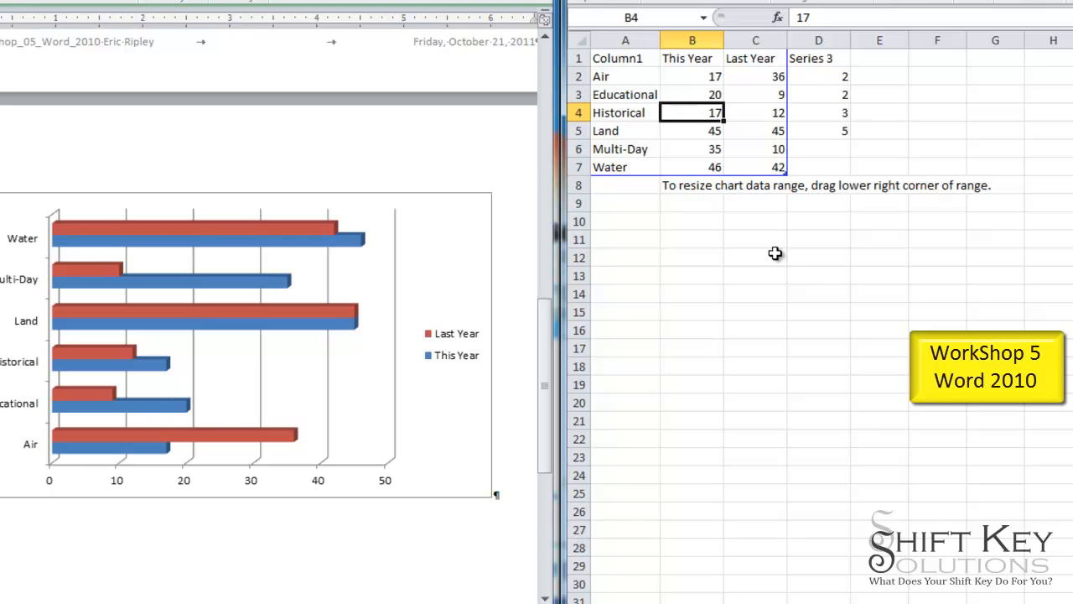
{"action": "type", "text": "23"}
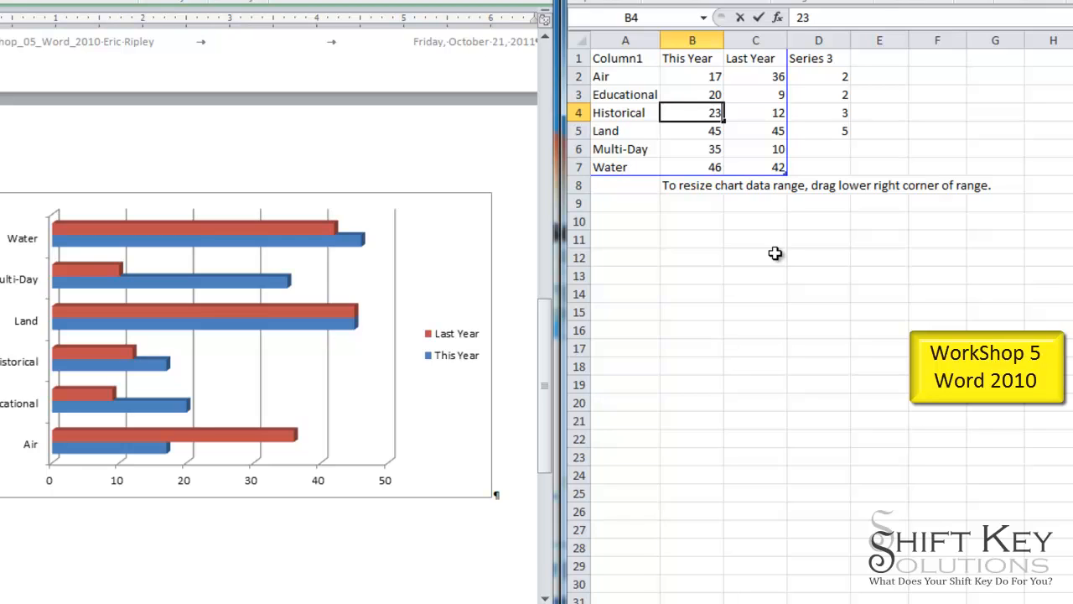
{"action": "key", "text": "Return"}
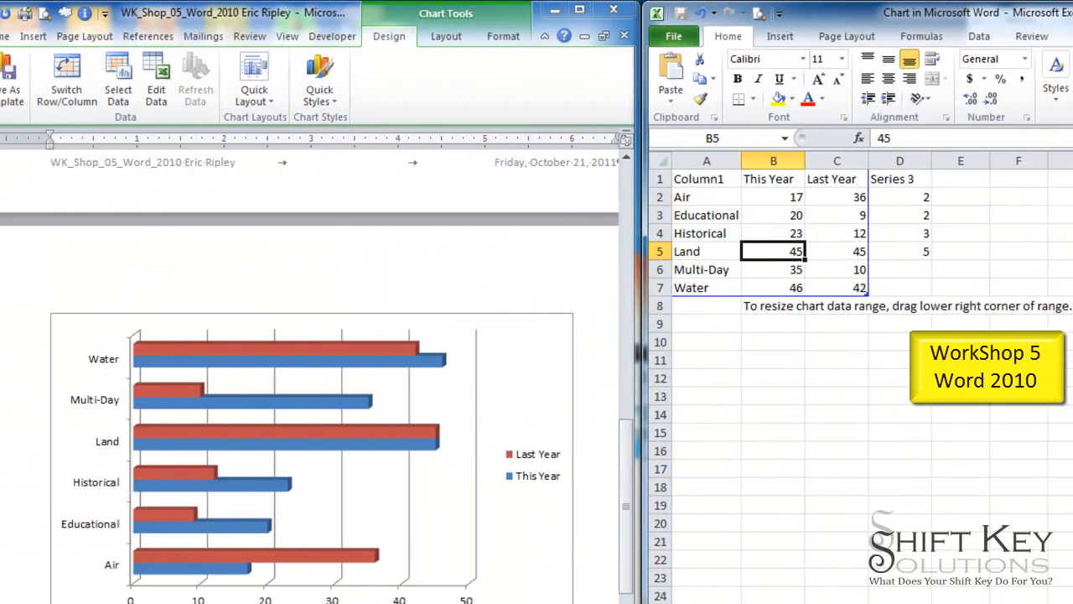
{"action": "left_click", "coordinate": [1066, 9]}
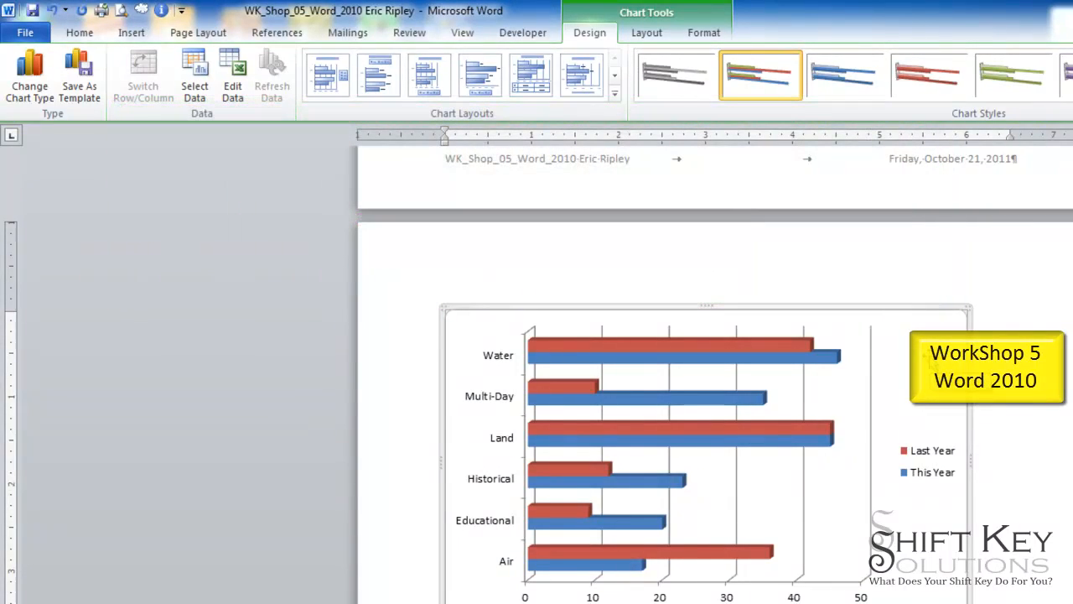
Change the chart type to Clustered Cylinder from the Column category.
{"action": "mouse_move", "coordinate": [656, 366]}
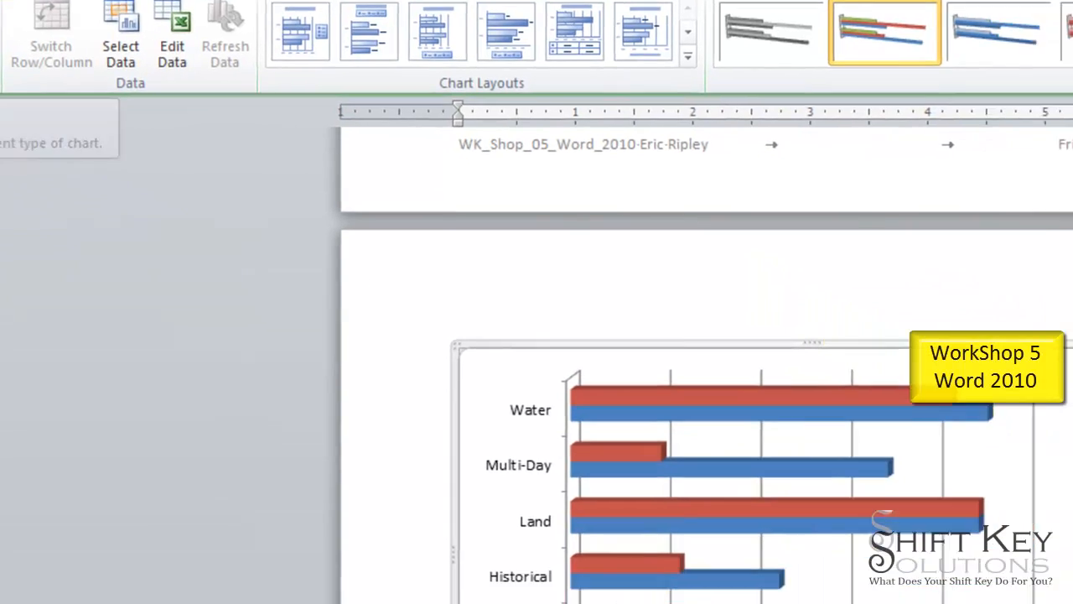
{"action": "left_click", "coordinate": [47, 94]}
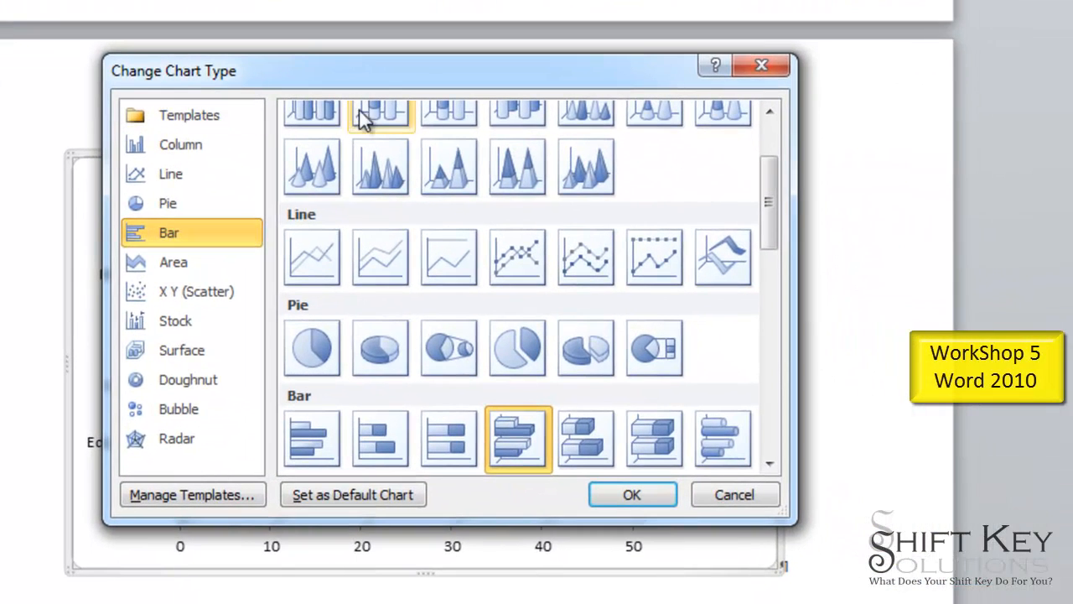
{"action": "left_click_drag", "start_coordinate": [380, 68], "coordinate": [880, 2]}
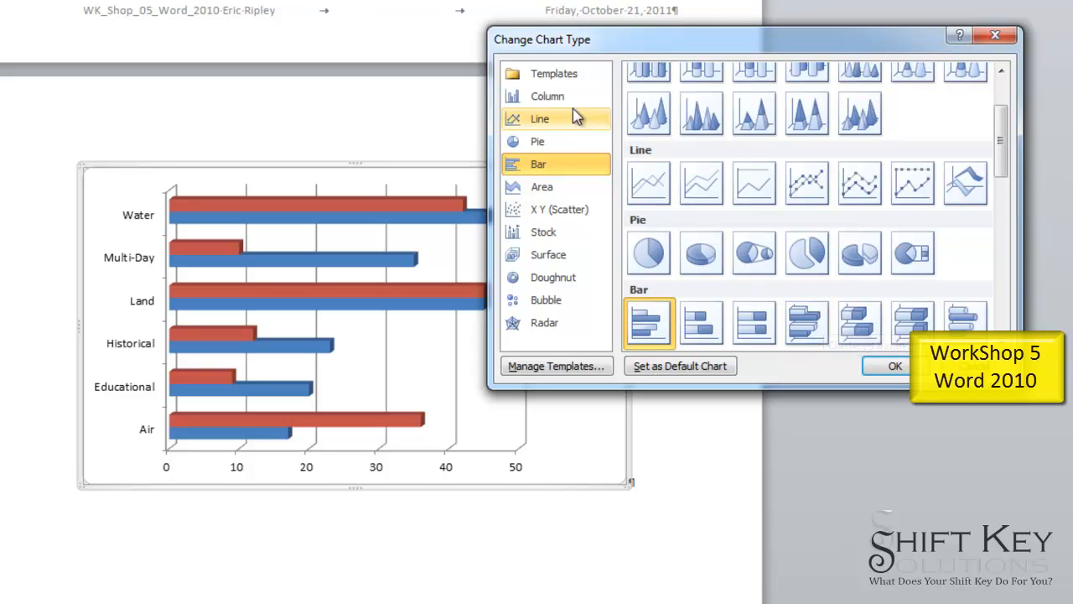
{"action": "left_click", "coordinate": [547, 96]}
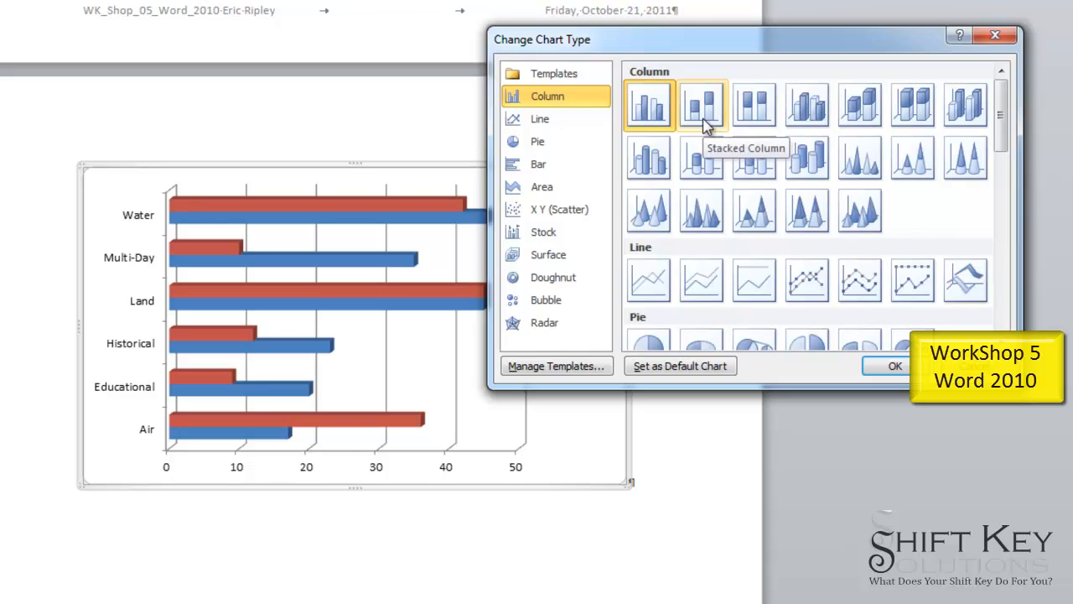
{"action": "left_click", "coordinate": [656, 167]}
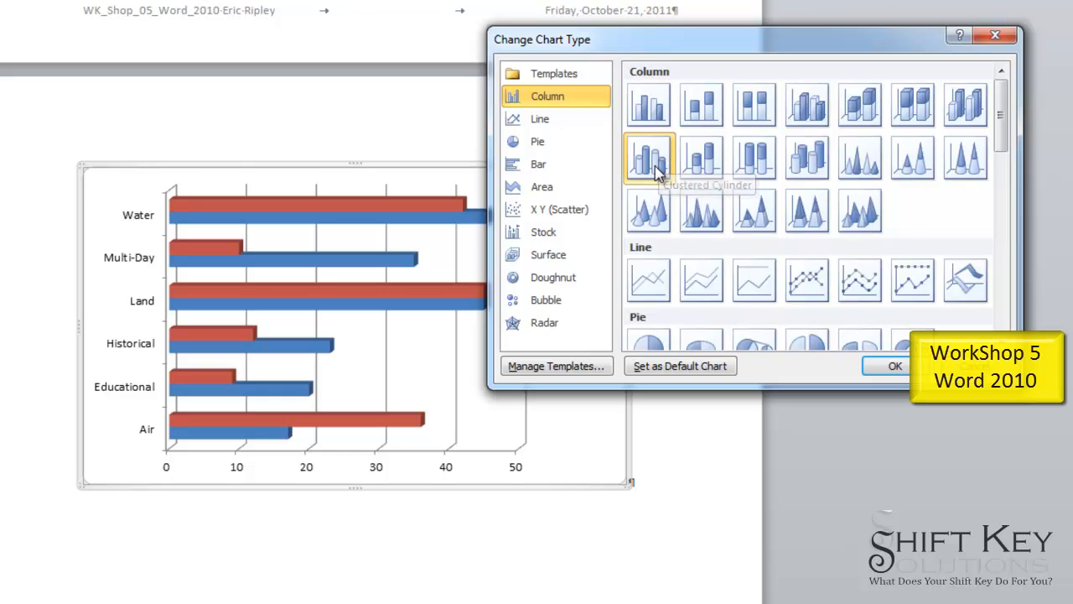
{"action": "left_click", "coordinate": [892, 369]}
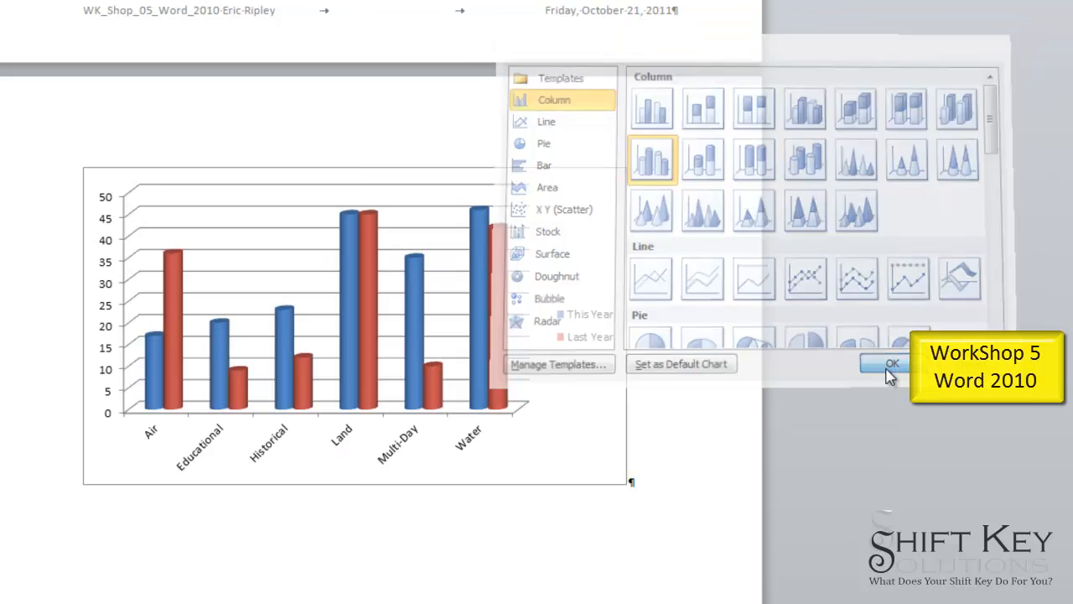
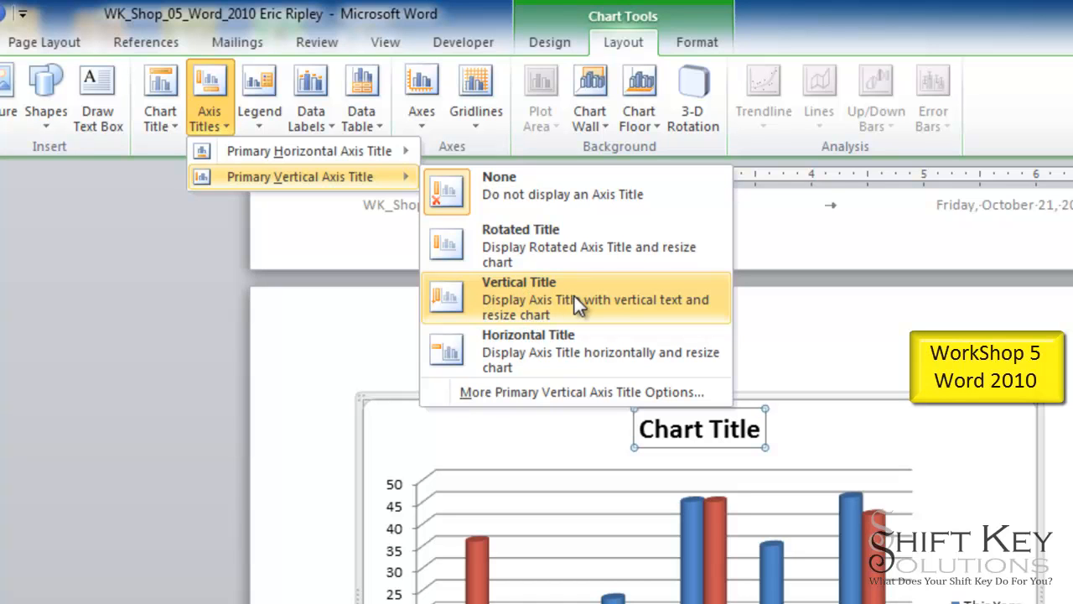
Add a primary vertical axis title with vertical text, and replace the chart title with "Tours Offered - By Type".
{"action": "left_click", "coordinate": [575, 296]}
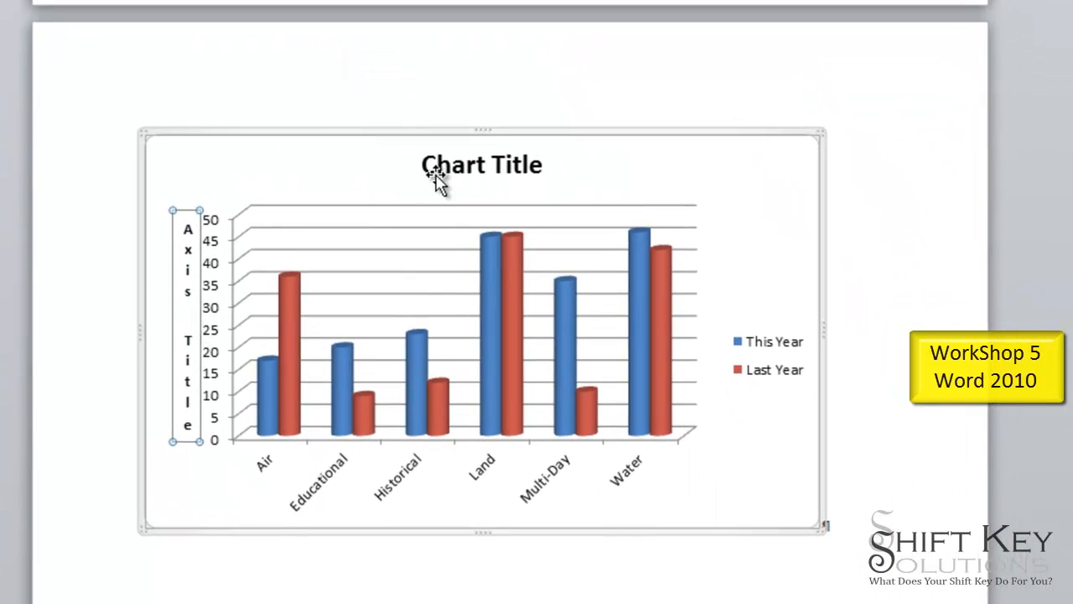
{"action": "left_click", "coordinate": [463, 166]}
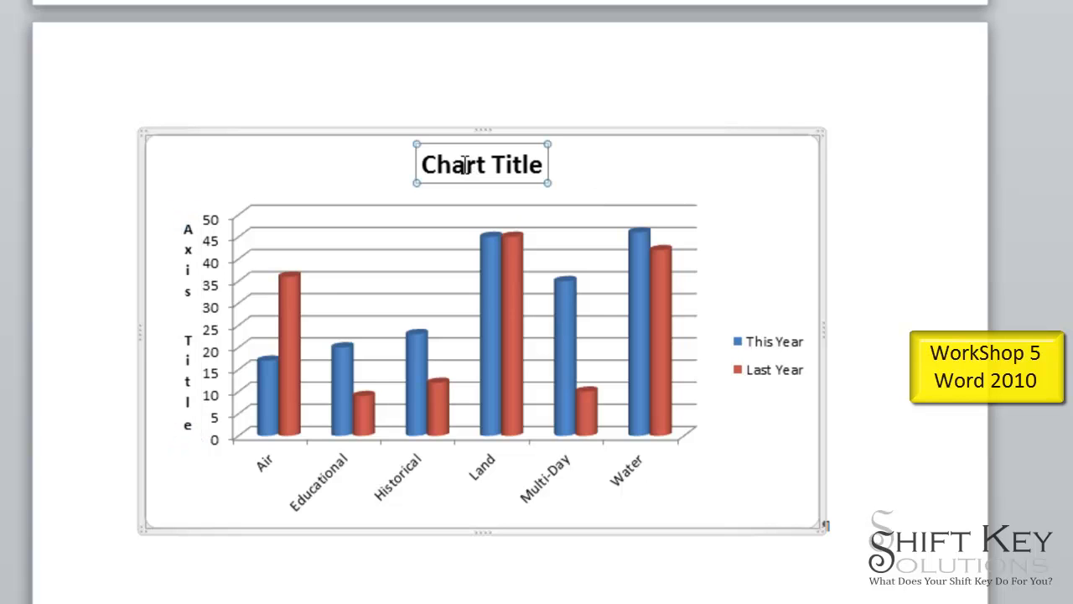
{"action": "left_click_drag", "start_coordinate": [544, 164], "coordinate": [404, 162]}
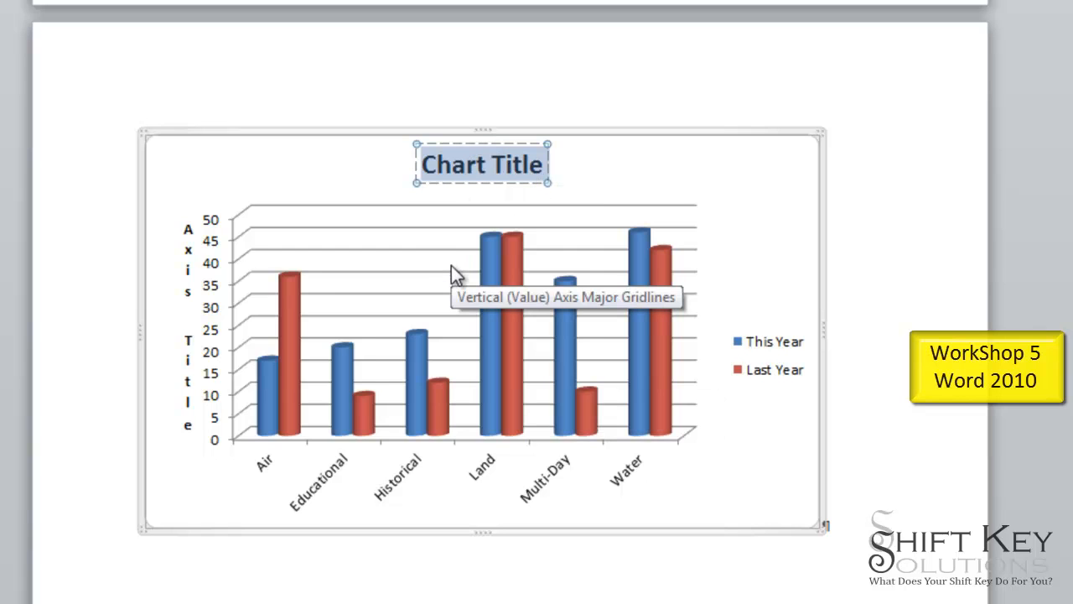
{"action": "type", "text": "Tours Offered - By Type"}
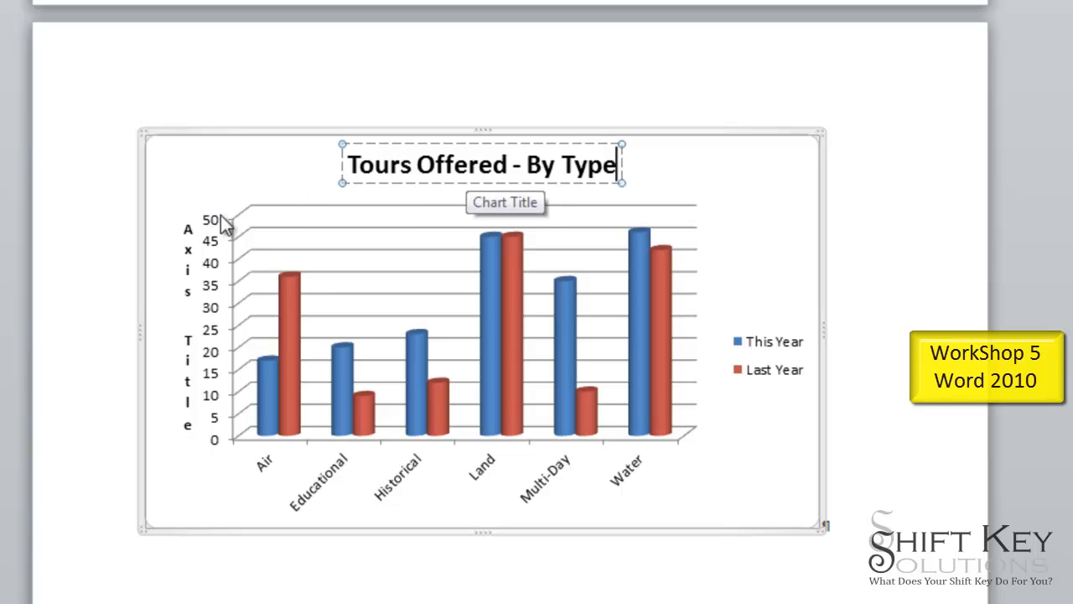
Replace the vertical axis title's placeholder text with "# of Tours".
{"action": "left_click", "coordinate": [187, 266]}
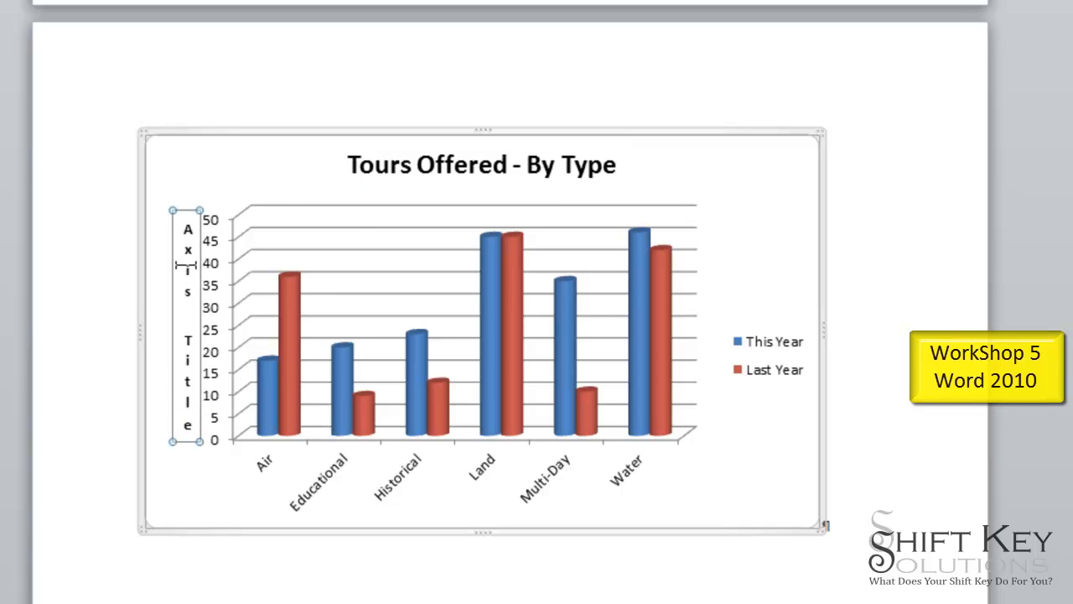
{"action": "left_click_drag", "start_coordinate": [186, 223], "coordinate": [170, 434]}
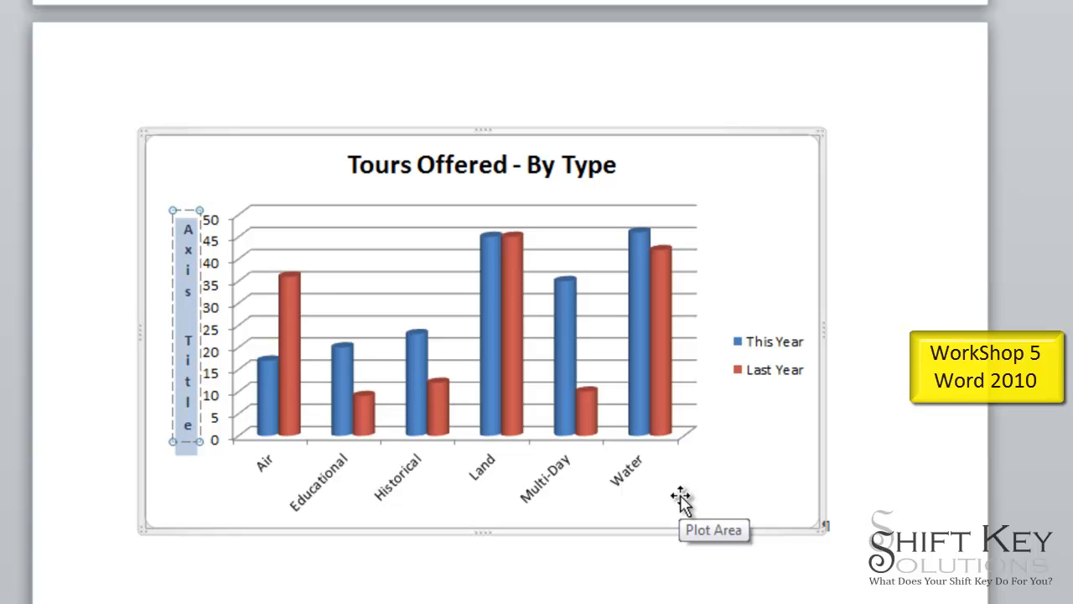
{"action": "type", "text": "#"}
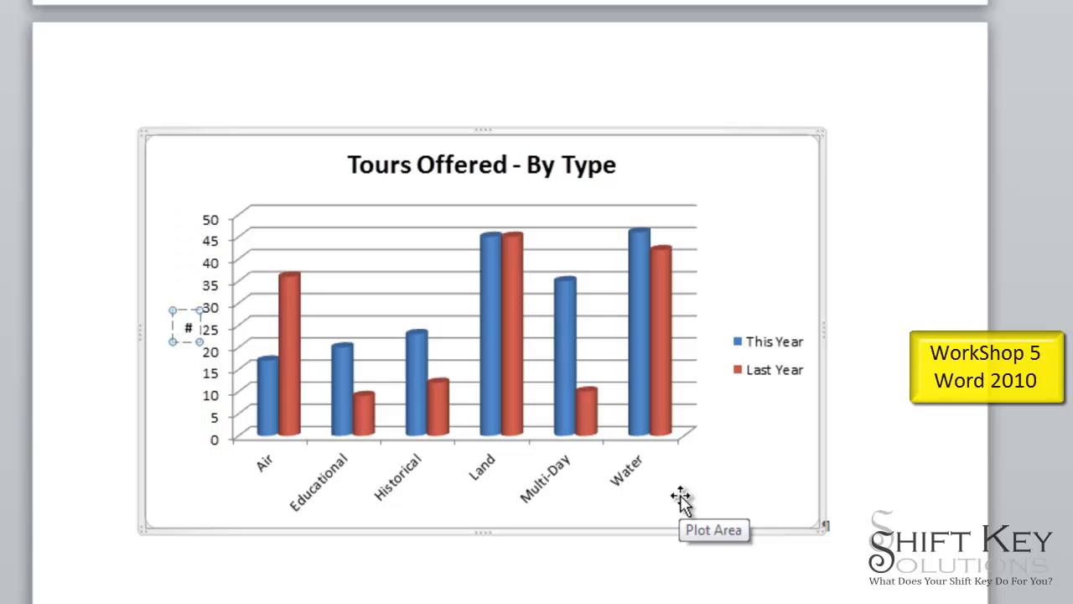
{"action": "type", "text": " of tours"}
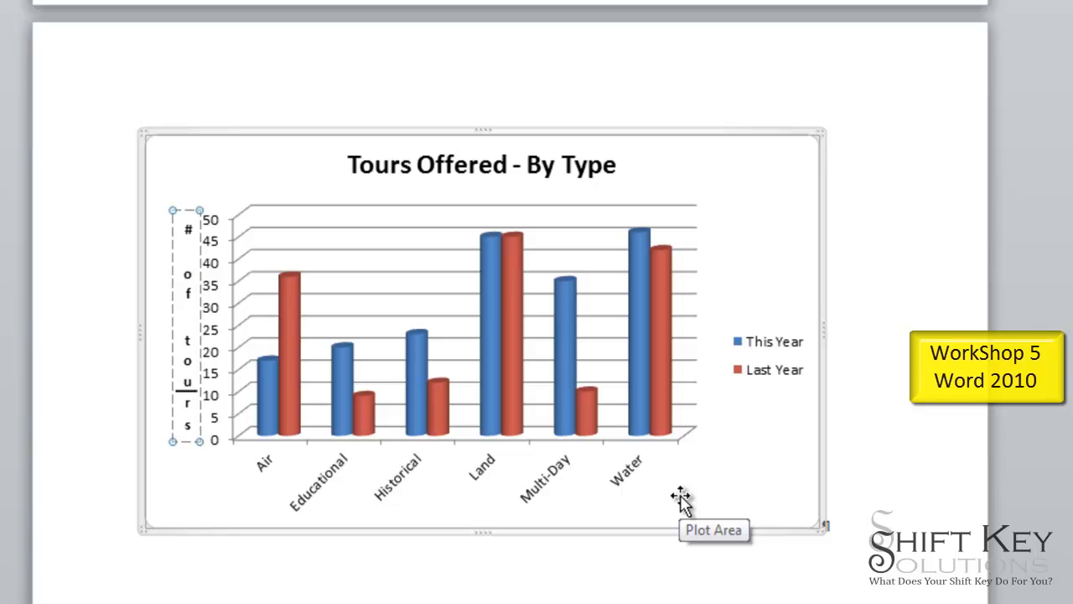
{"action": "key", "text": "Left"}
{"action": "key", "text": "Left"}
{"action": "key", "text": "BackSpace"}
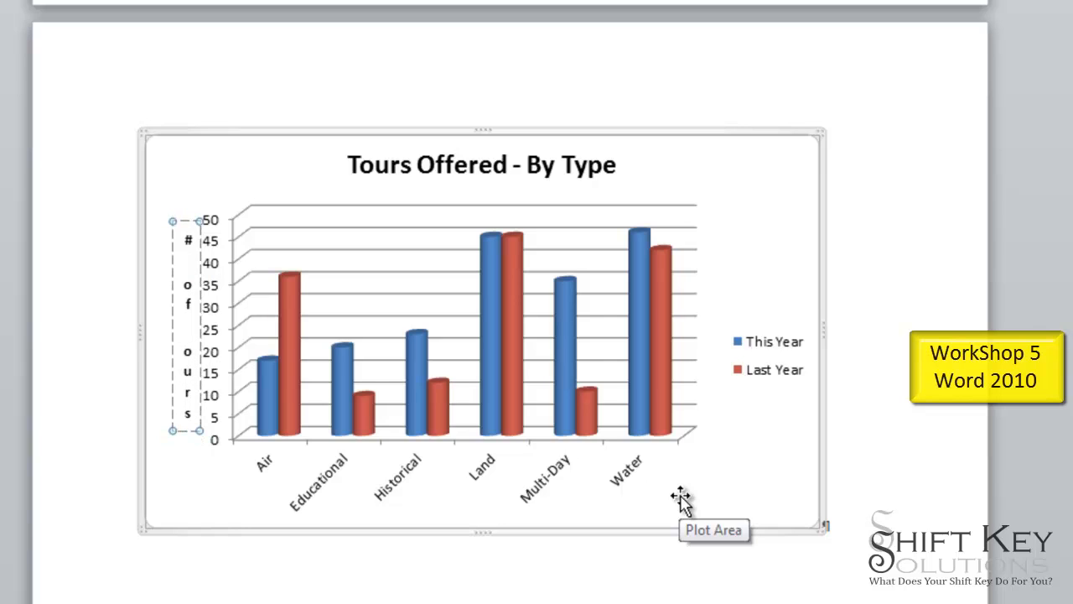
{"action": "type", "text": "T"}
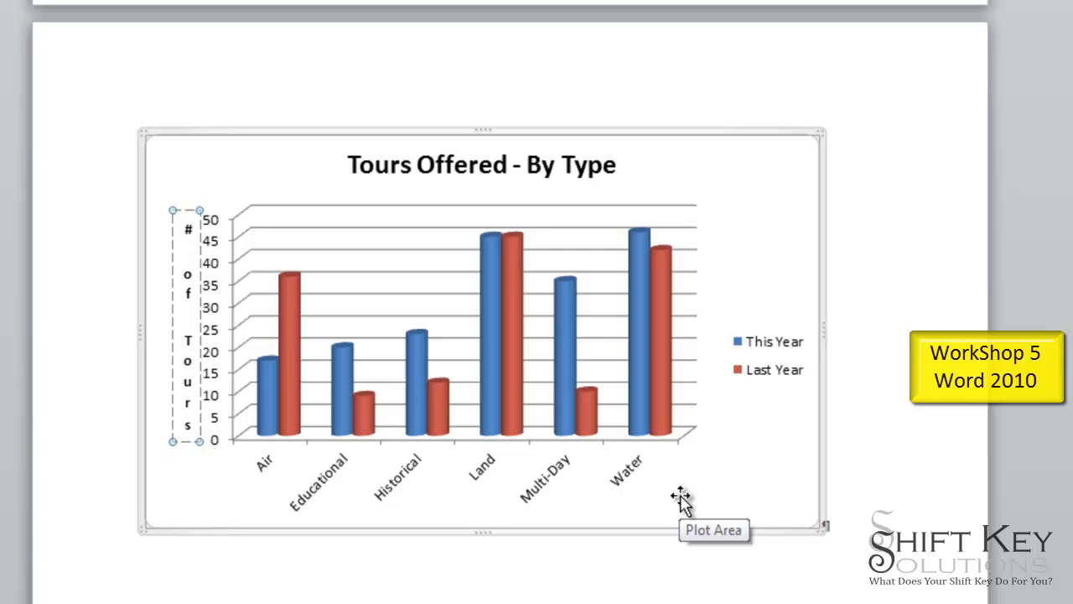
Apply the red Style 28 chart style to the whole chart.
{"action": "left_click", "coordinate": [769, 179]}
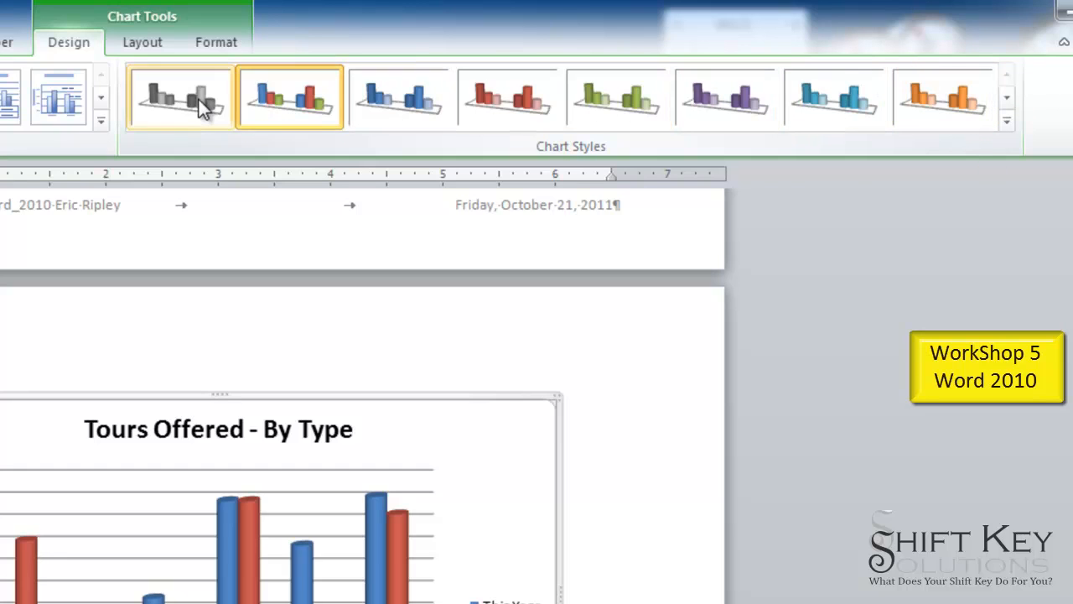
{"action": "left_click", "coordinate": [1006, 122]}
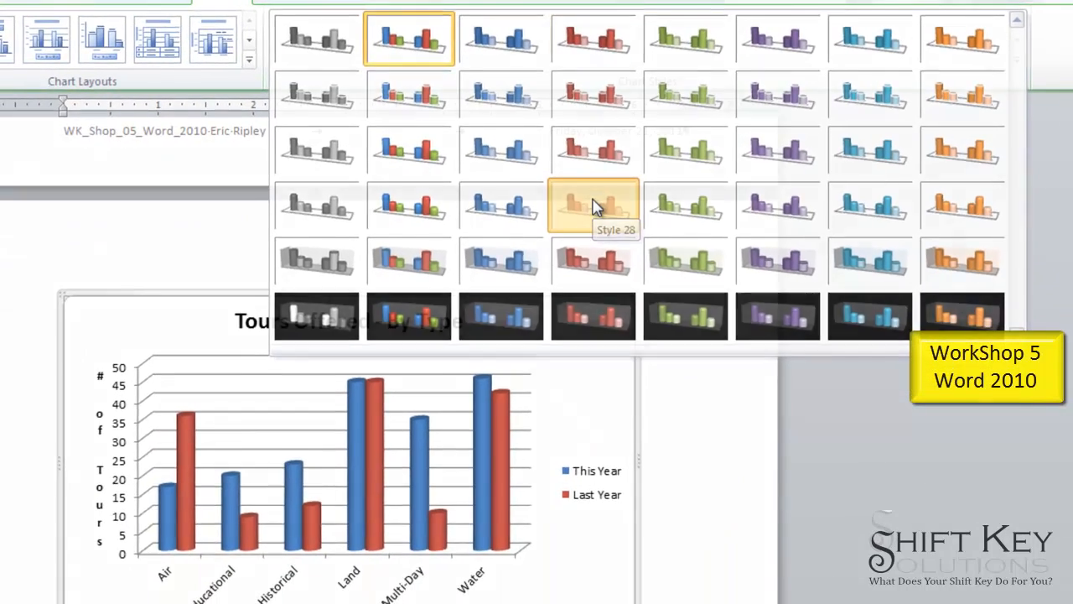
{"action": "left_click", "coordinate": [457, 267]}
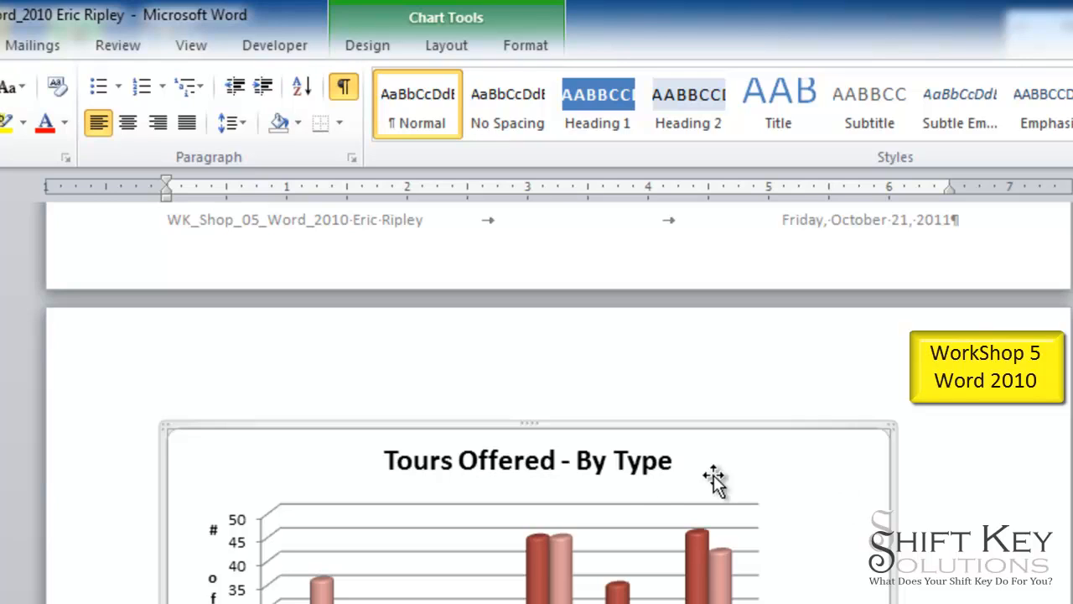
Give the chart title the shape style Colored Fill - Red, Accent 2.
{"action": "left_click", "coordinate": [618, 463]}
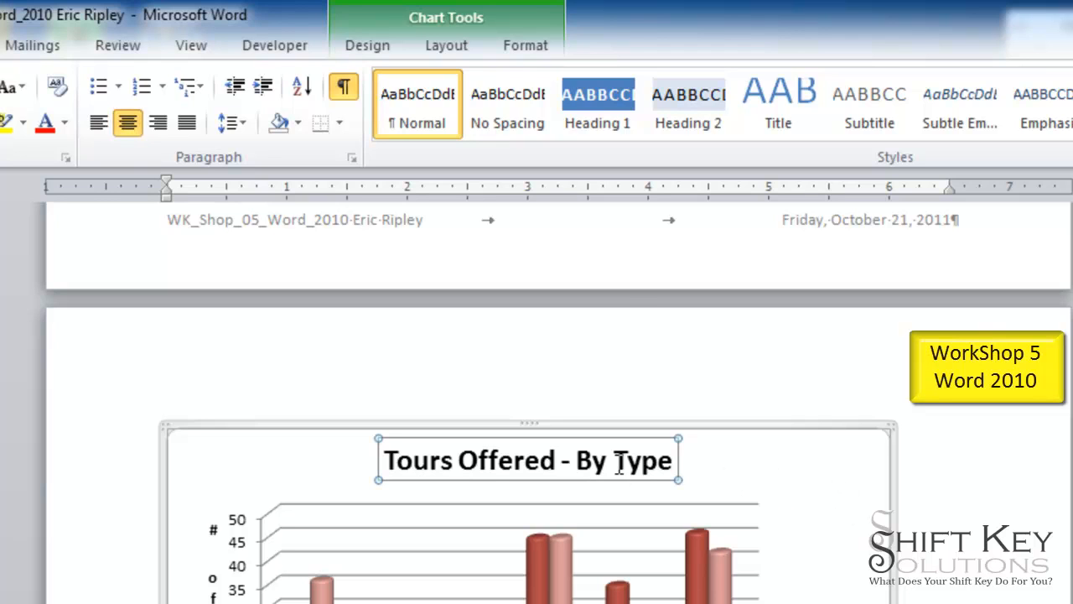
{"action": "left_click", "coordinate": [451, 45]}
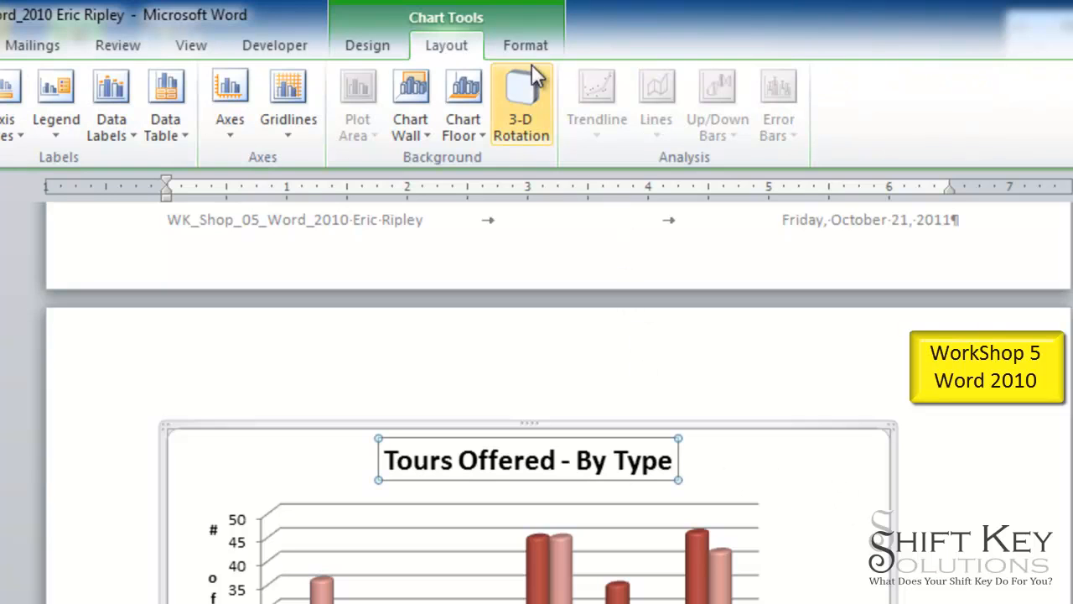
{"action": "left_click", "coordinate": [526, 47]}
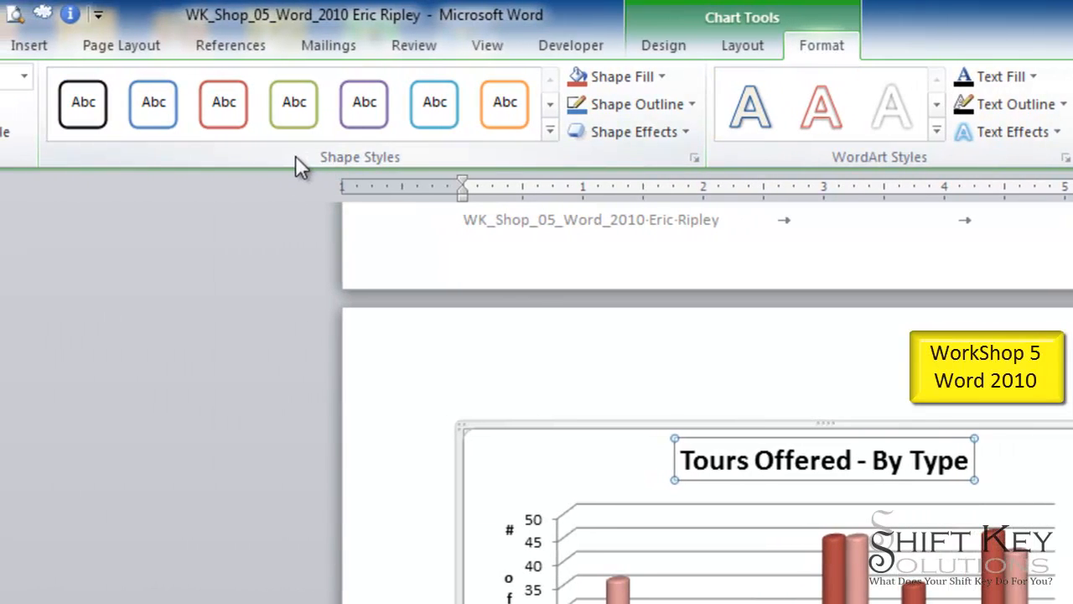
{"action": "left_click", "coordinate": [551, 130]}
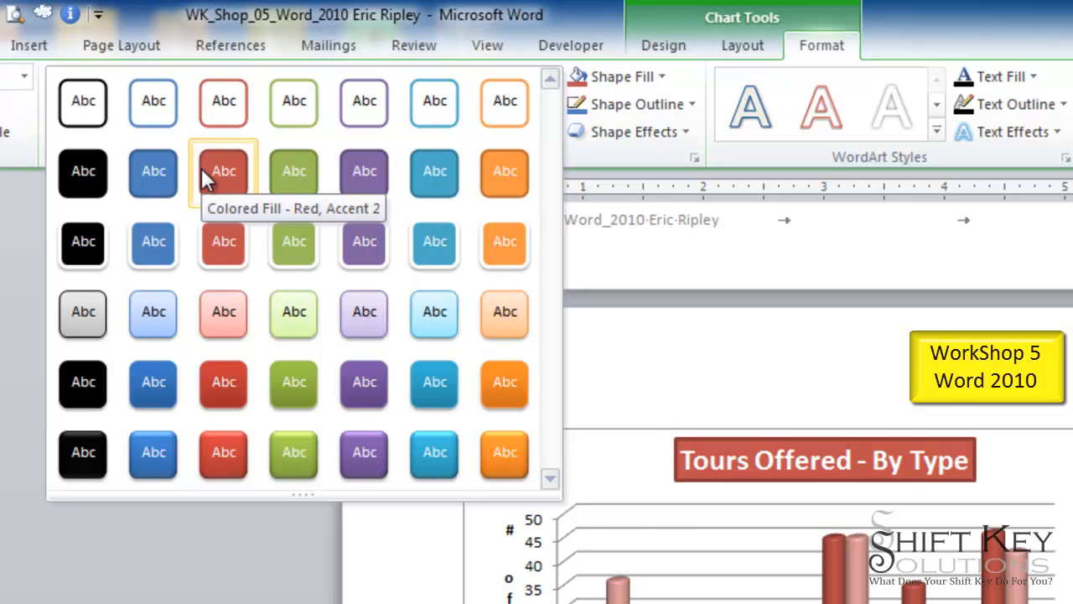
{"action": "left_click", "coordinate": [232, 170]}
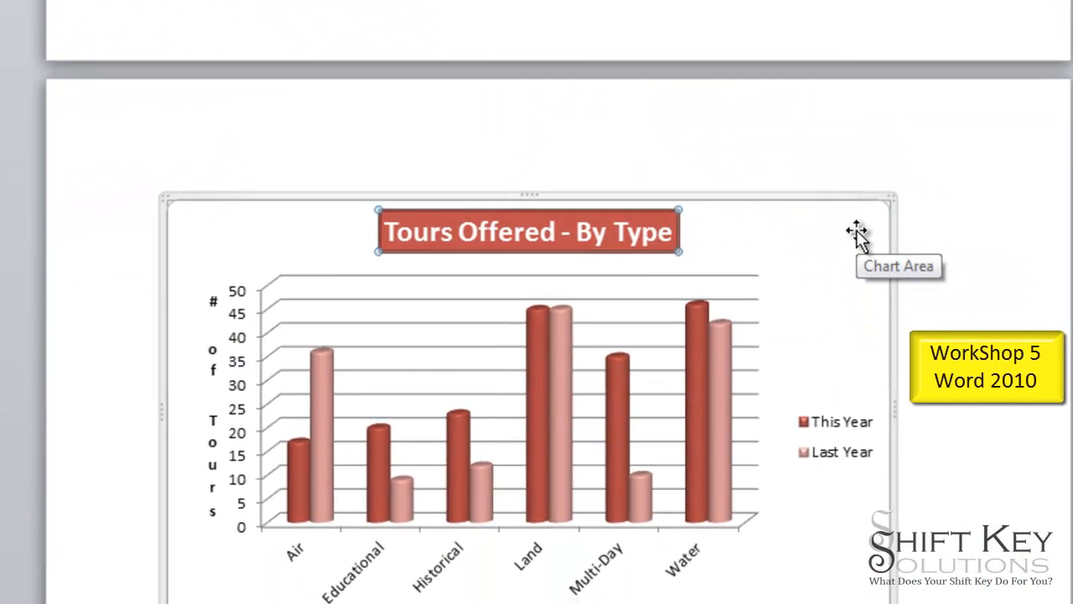
{"action": "left_click", "coordinate": [856, 235]}
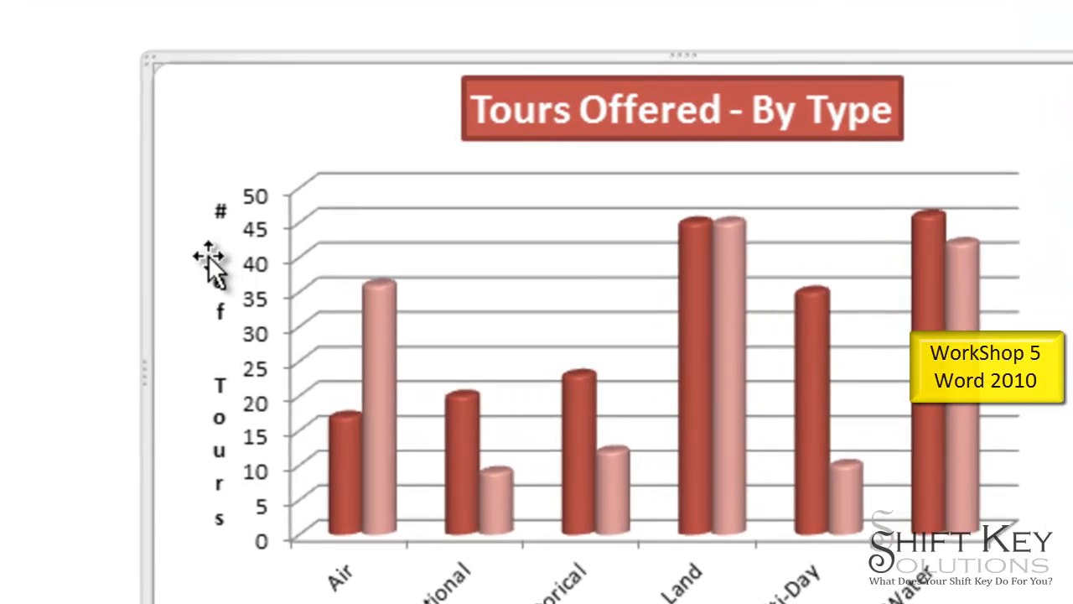
Set the text fill of the chart's vertical axis title to Red, Accent 2, Darker 25%.
{"action": "left_click", "coordinate": [207, 329]}
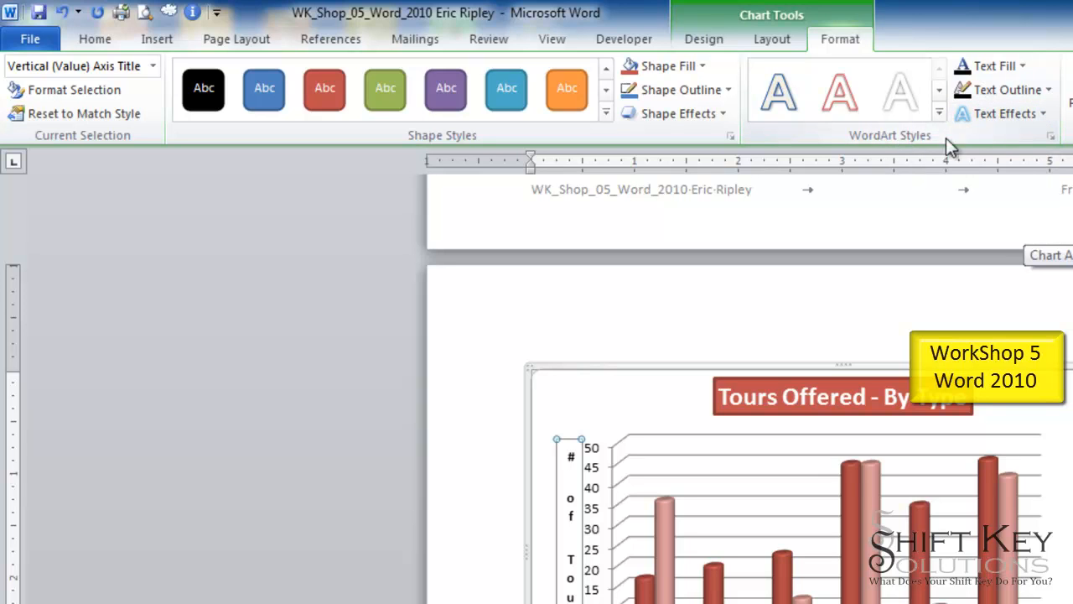
{"action": "left_click", "coordinate": [1024, 67]}
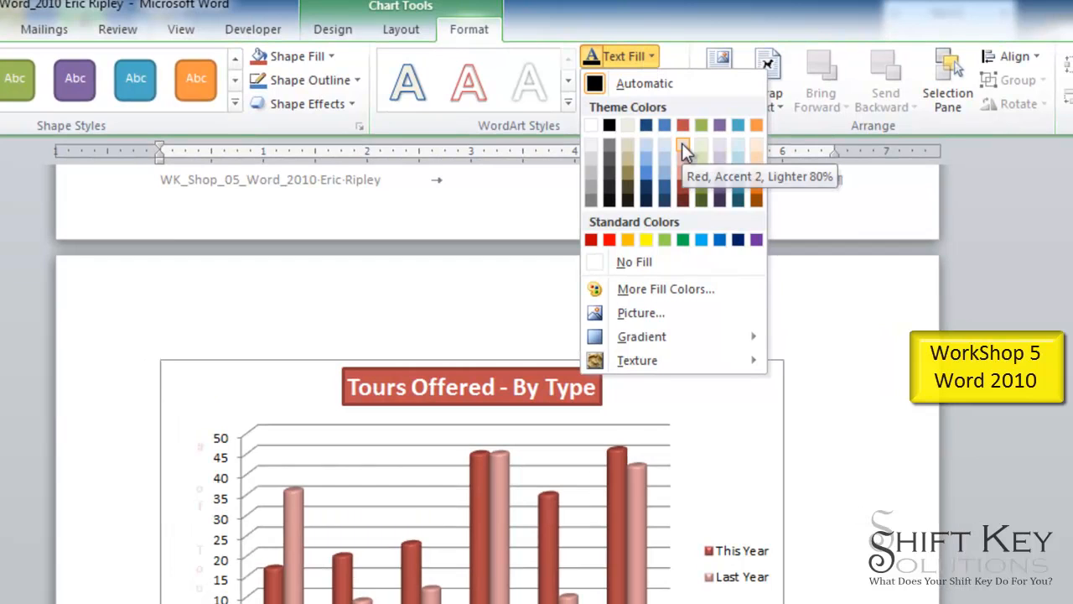
{"action": "left_click", "coordinate": [684, 190]}
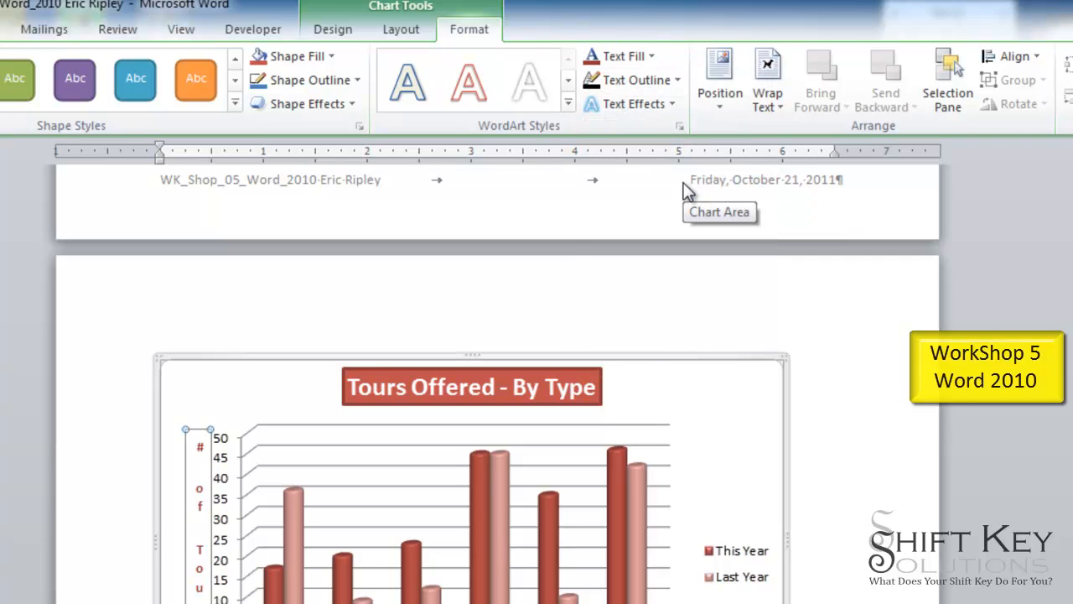
Set the font size of the vertical axis title "# of Tours" to 8.
{"action": "right_click", "coordinate": [203, 433]}
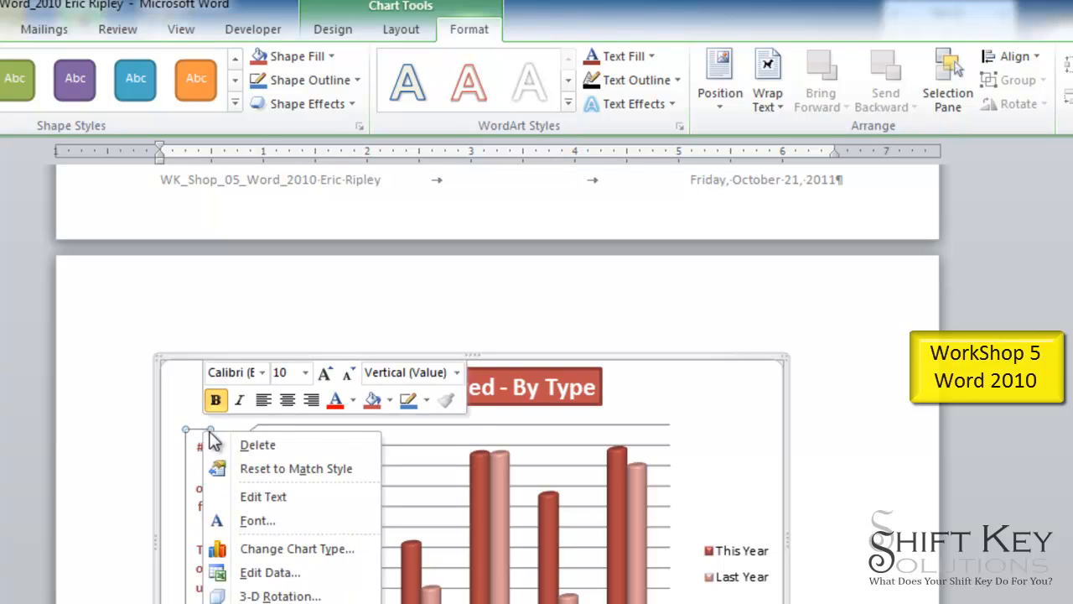
{"action": "left_click", "coordinate": [308, 374]}
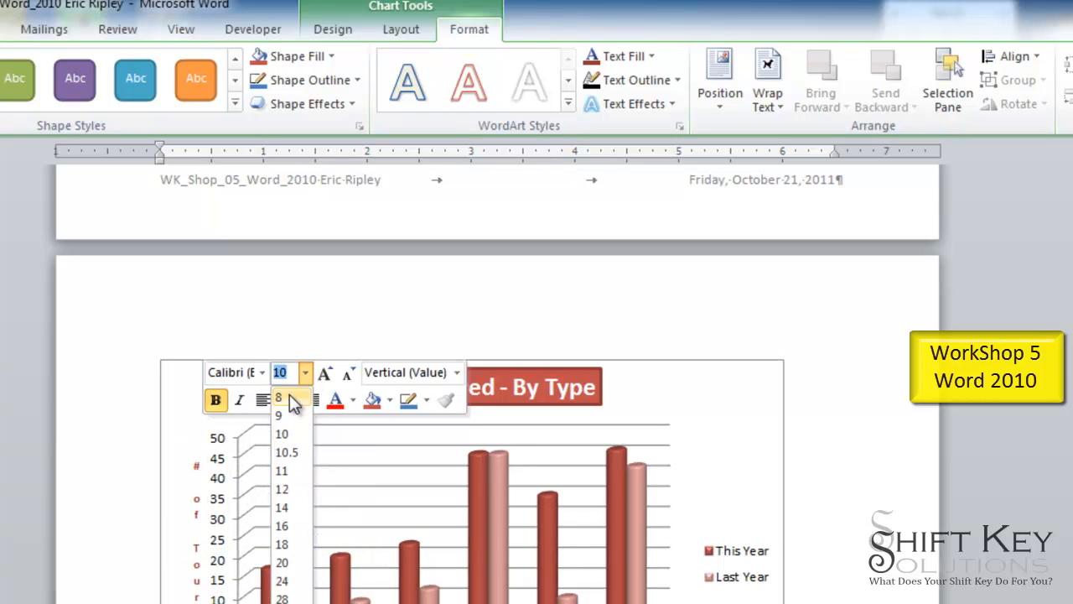
{"action": "left_click", "coordinate": [289, 396]}
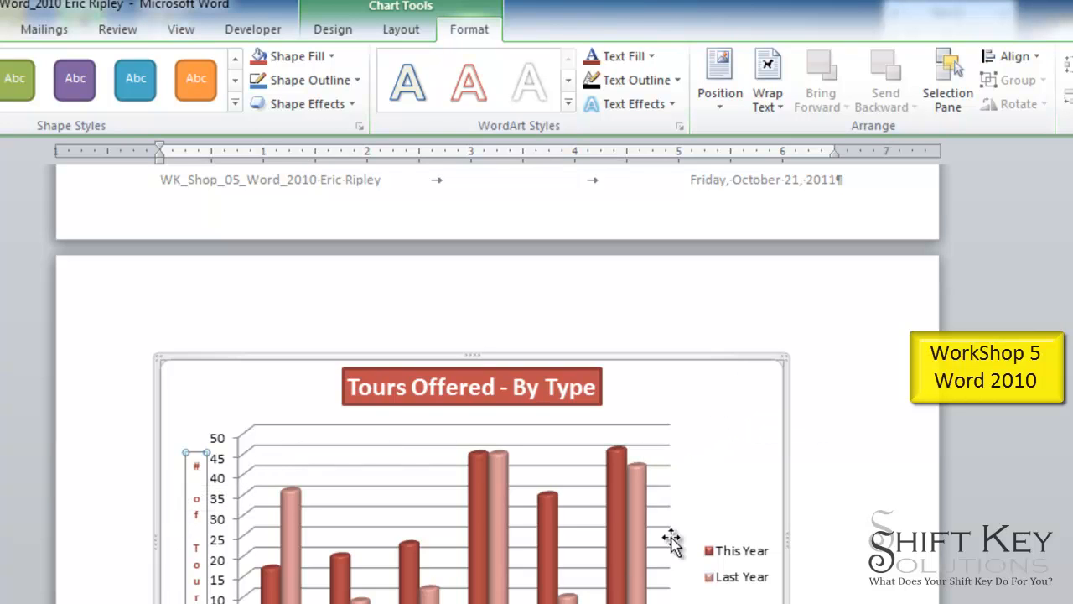
Select the whole chart and center it horizontally on the page.
{"action": "left_click", "coordinate": [752, 388]}
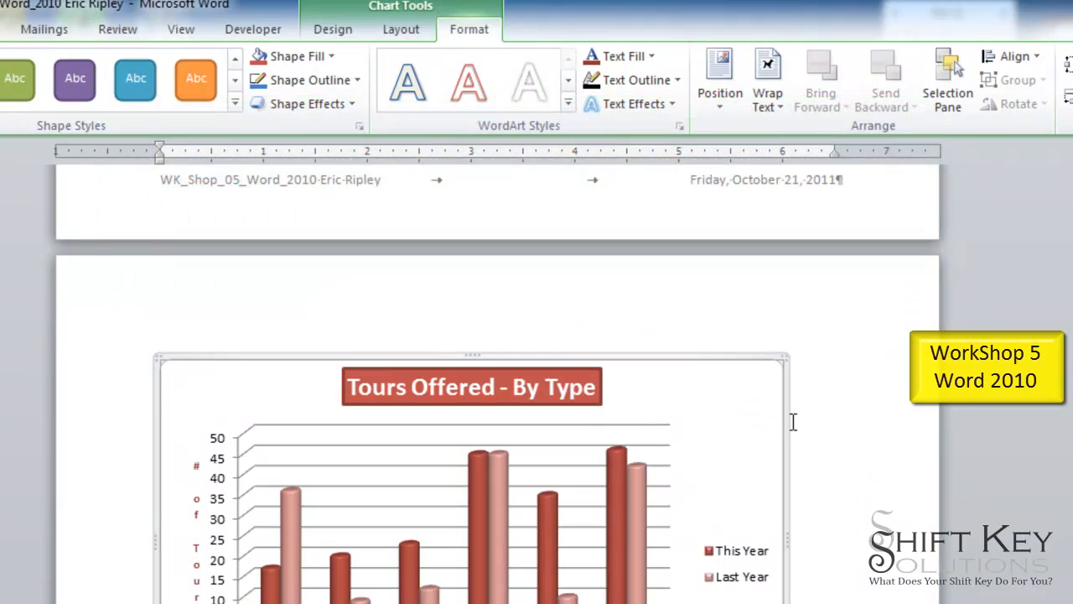
{"action": "left_click_drag", "start_coordinate": [766, 427], "coordinate": [714, 426]}
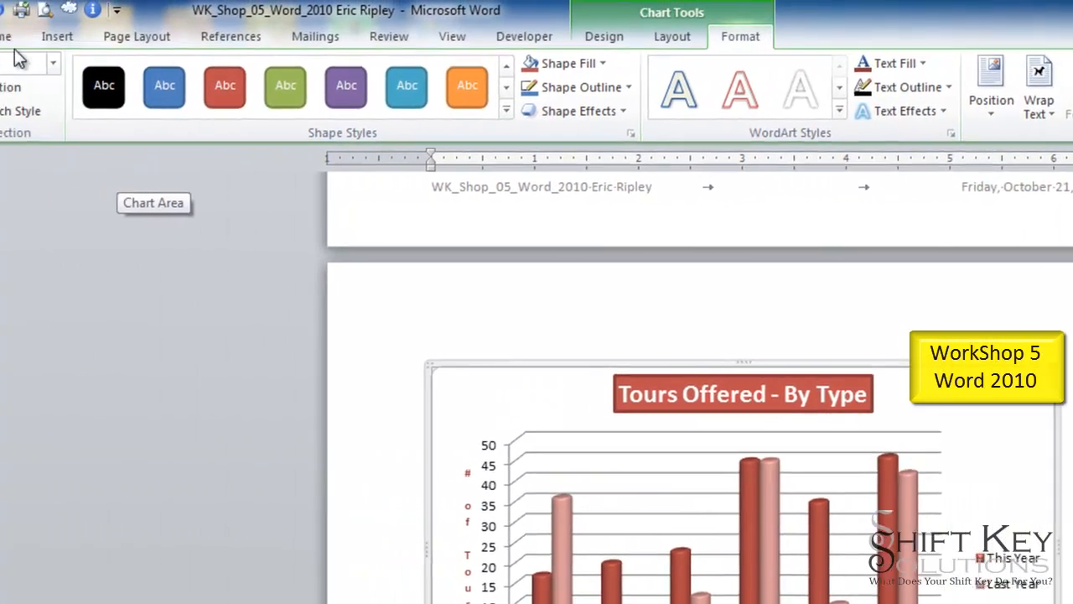
{"action": "left_click", "coordinate": [9, 39]}
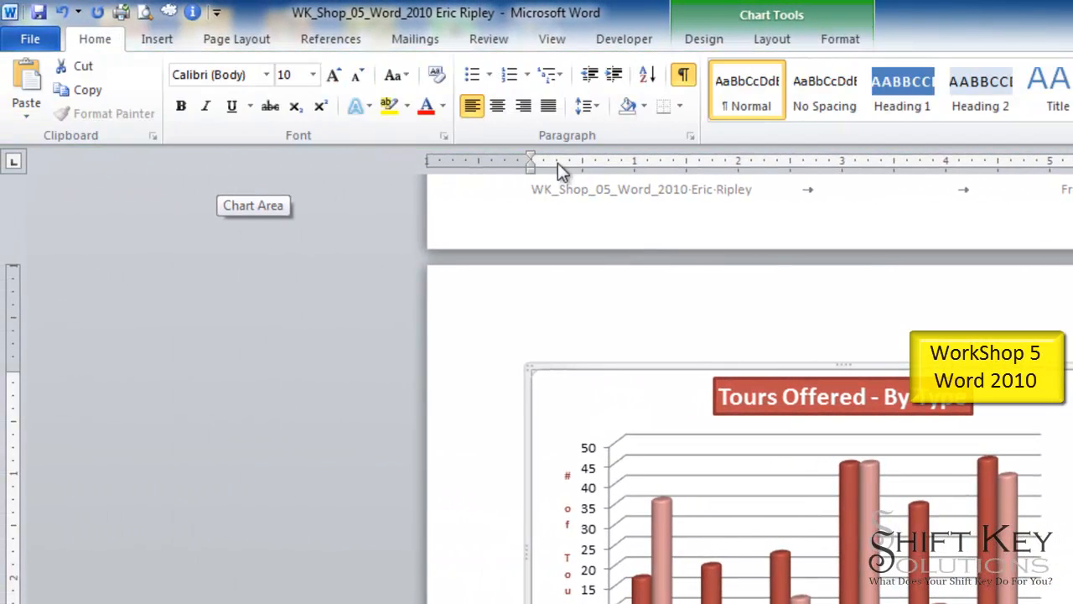
{"action": "left_click", "coordinate": [500, 107]}
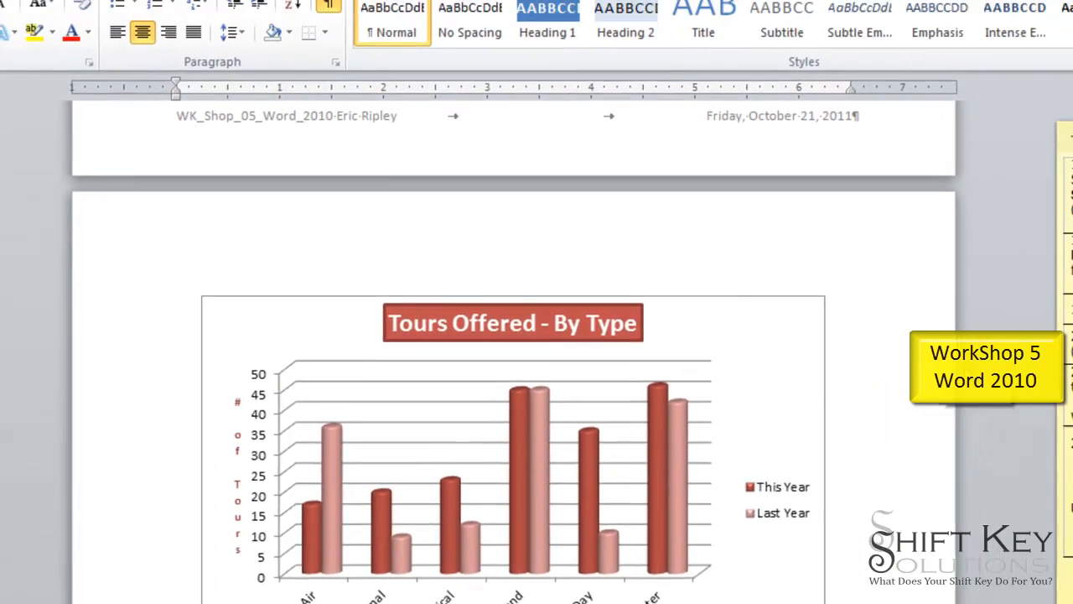
Set the height of the tours chart to 2.7 inches.
{"action": "left_click", "coordinate": [826, 268]}
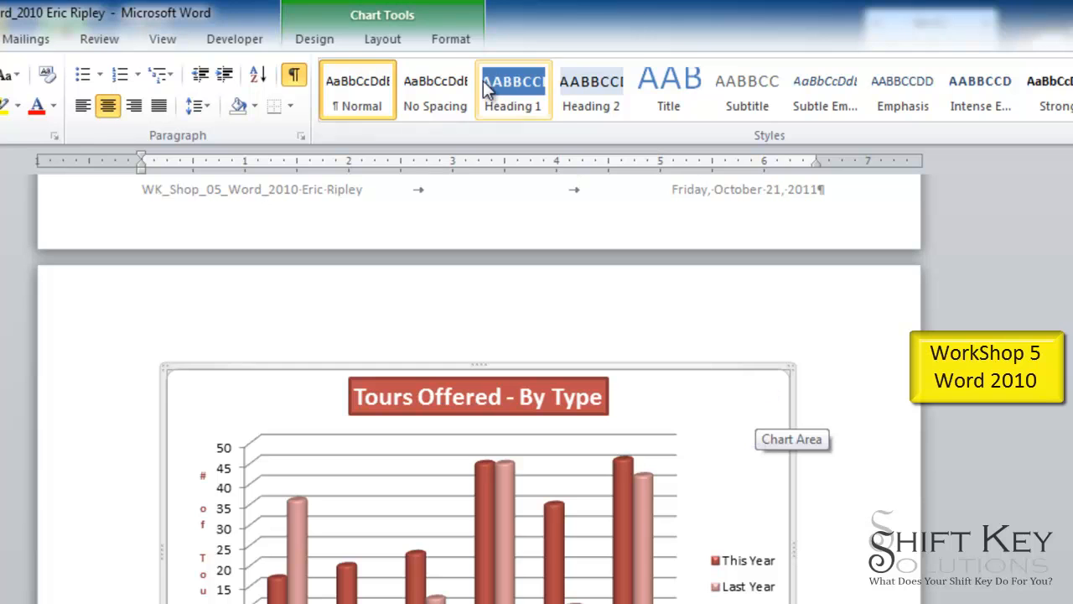
{"action": "left_click", "coordinate": [458, 41]}
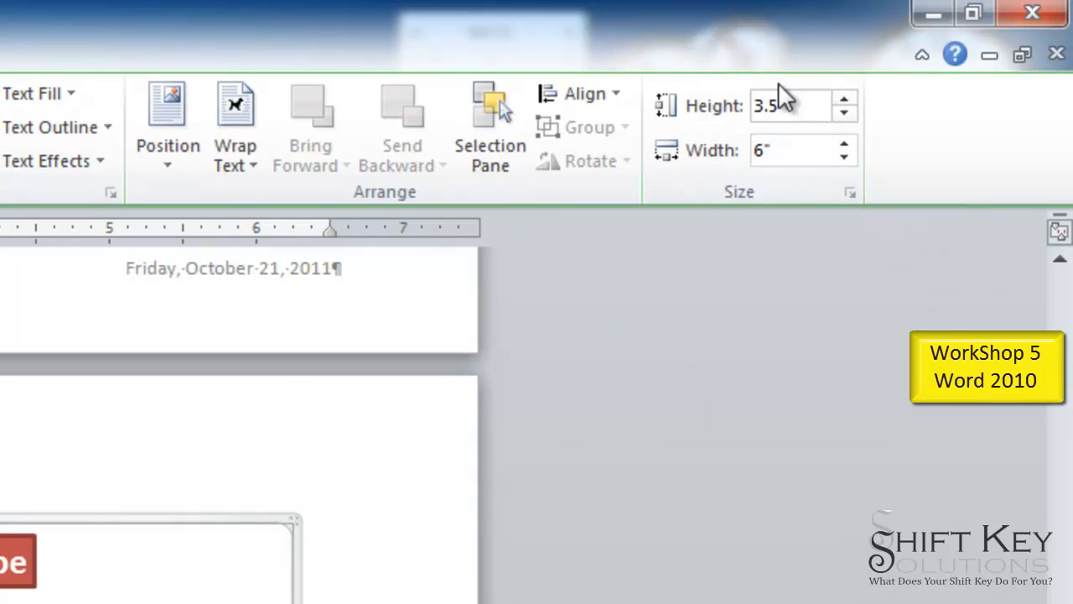
{"action": "left_click", "coordinate": [803, 111]}
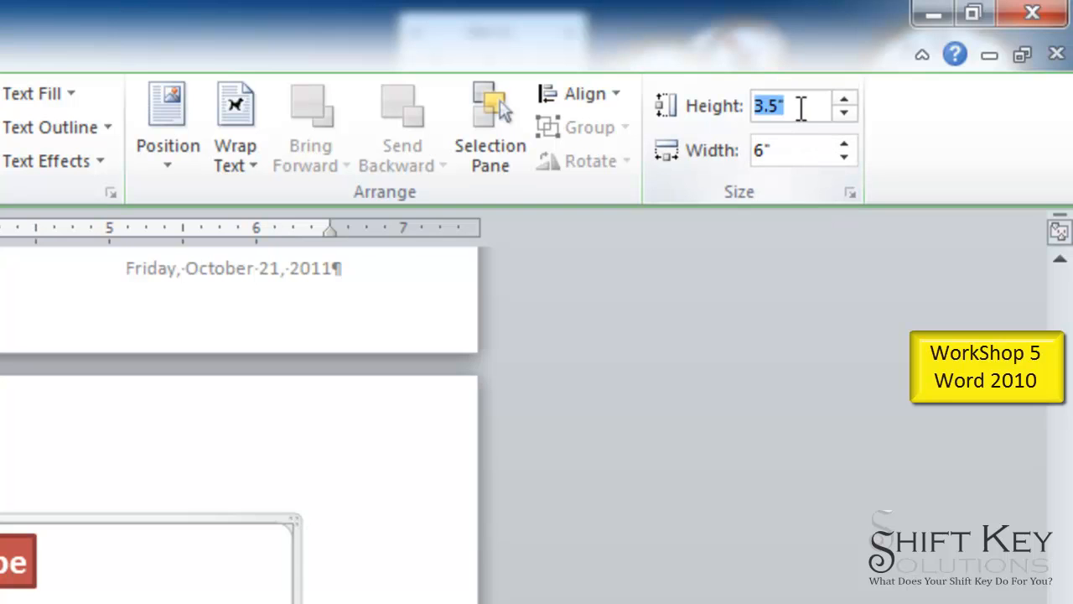
{"action": "type", "text": "2.7"}
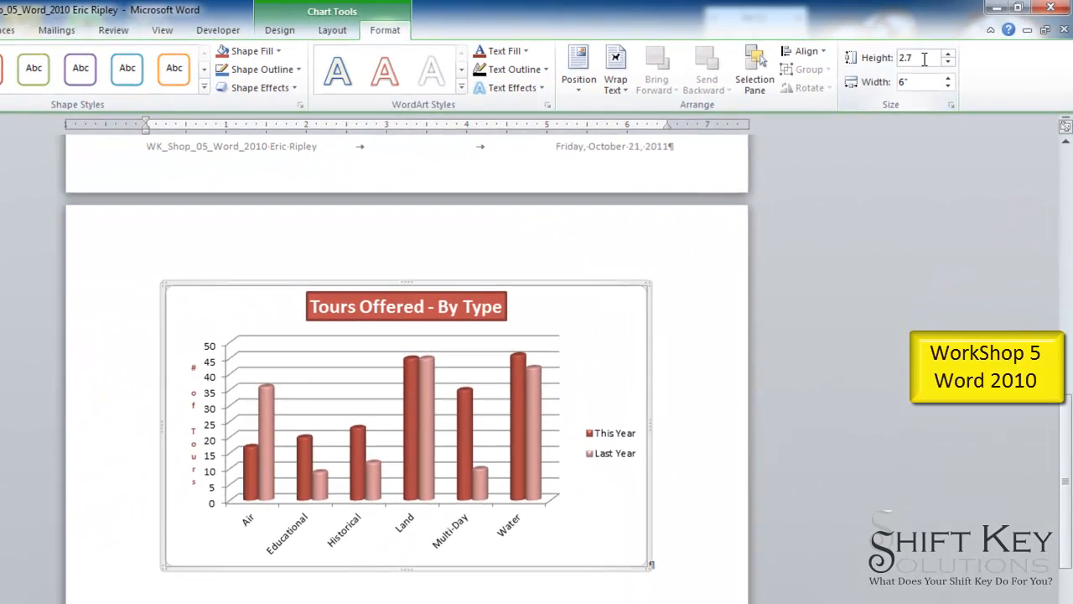
{"action": "key", "text": "Return"}
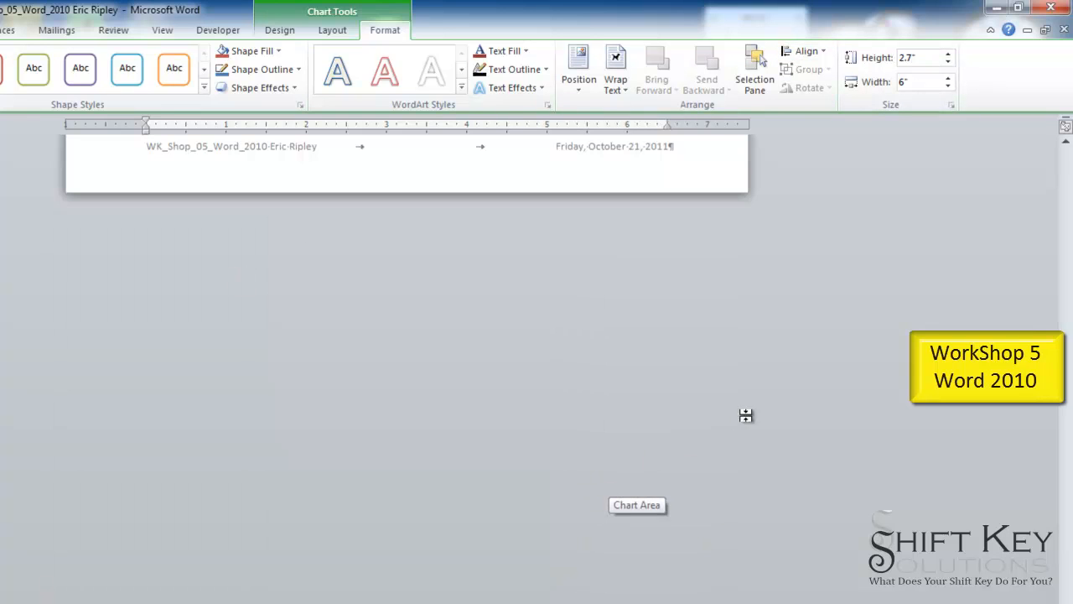
Show the Document Panel for editing the memo's properties above the document.
{"action": "scroll", "coordinate": [875, 380], "scroll_direction": "up", "scroll_amount": 8}
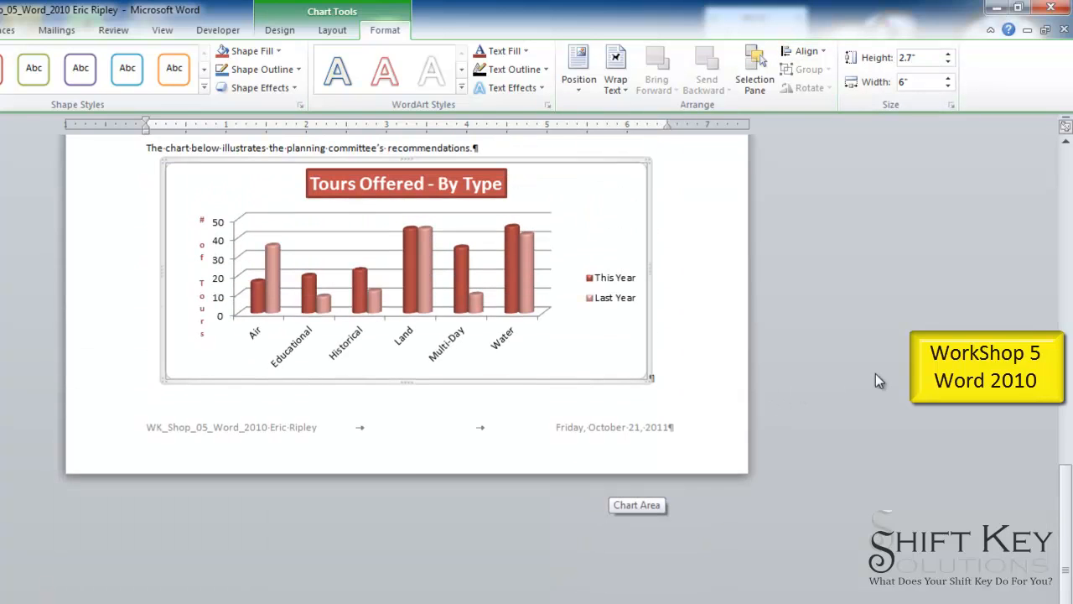
{"action": "scroll", "coordinate": [875, 380], "scroll_direction": "up", "scroll_amount": 2}
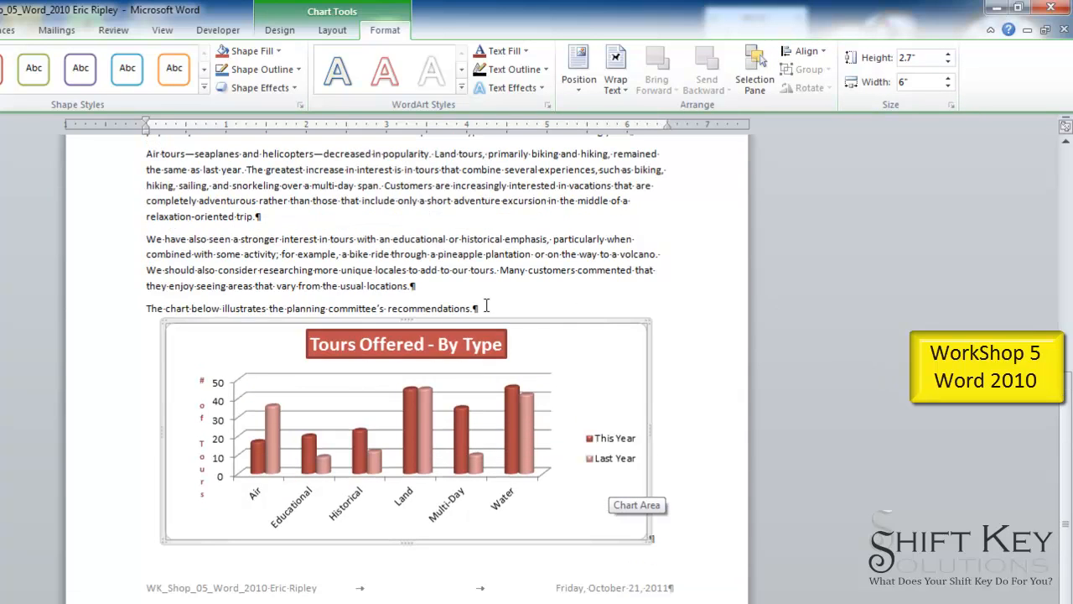
{"action": "scroll", "coordinate": [879, 570], "scroll_direction": "up", "scroll_amount": 1}
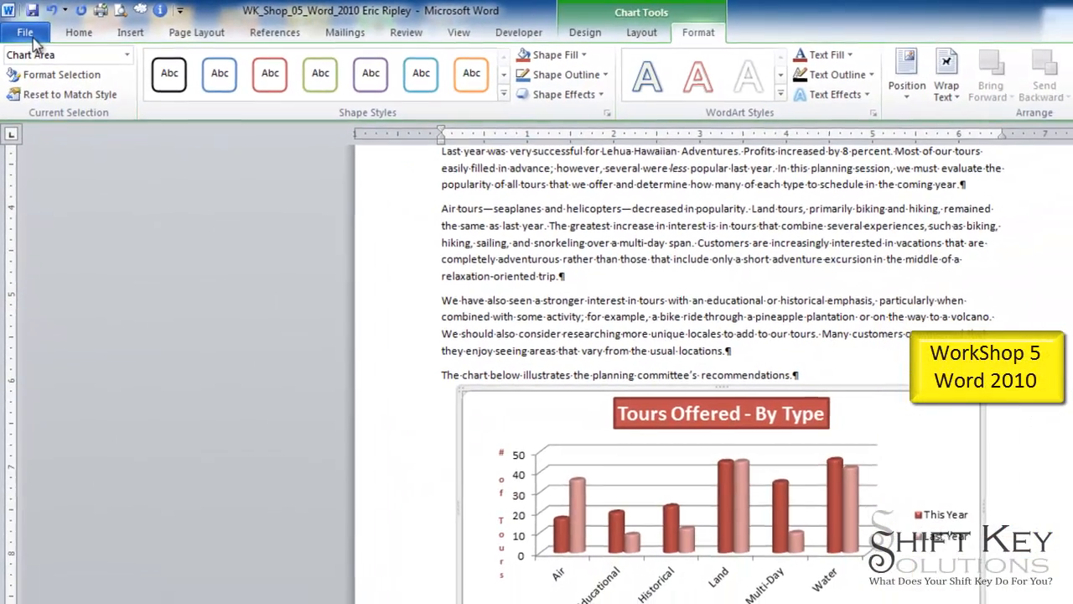
{"action": "left_click", "coordinate": [26, 36]}
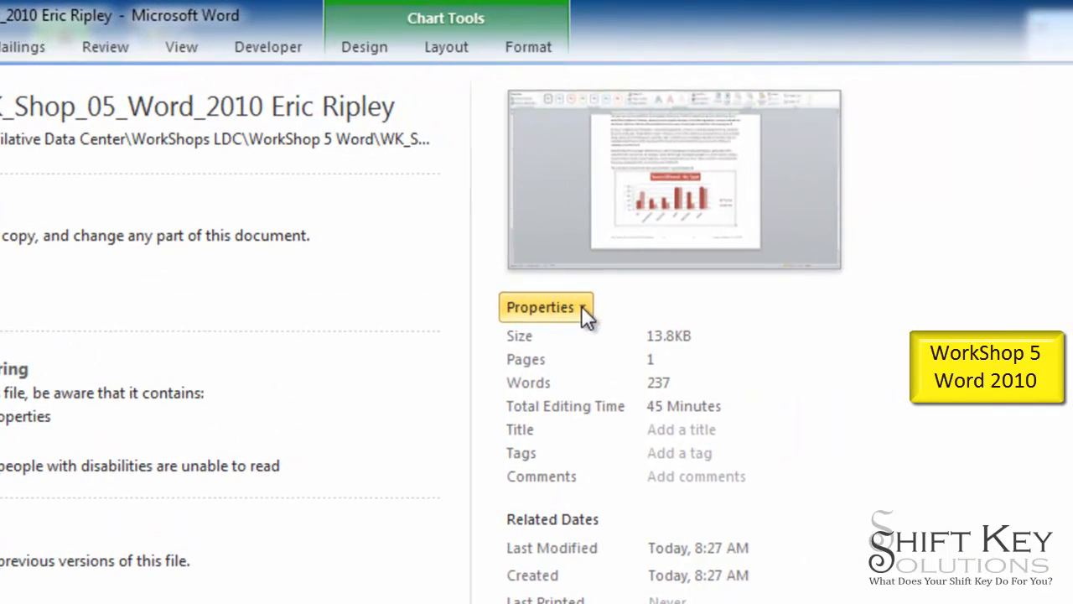
{"action": "left_click", "coordinate": [585, 310]}
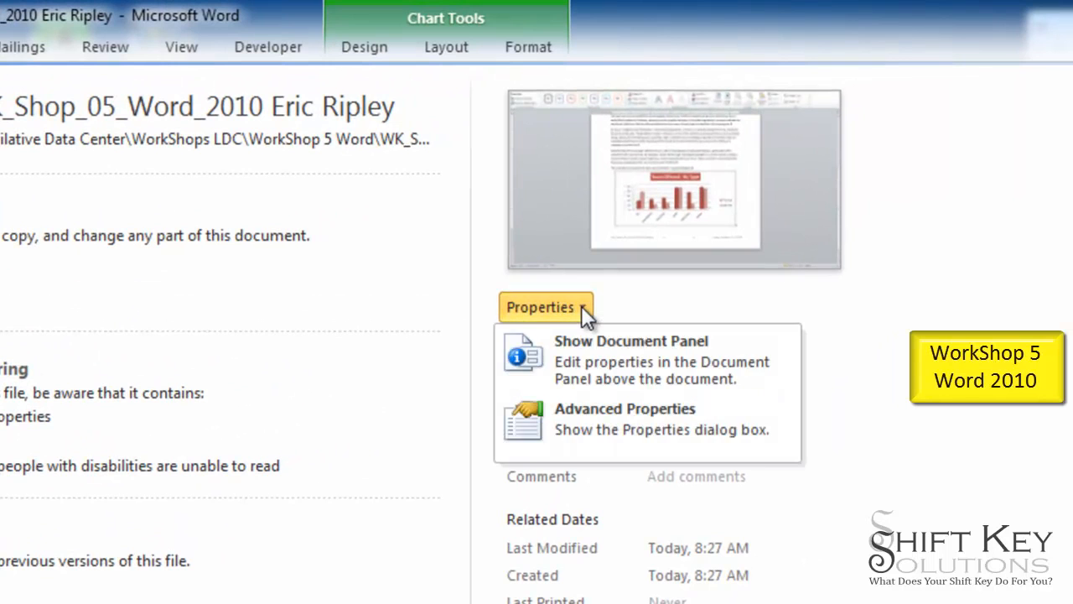
{"action": "left_click", "coordinate": [694, 360]}
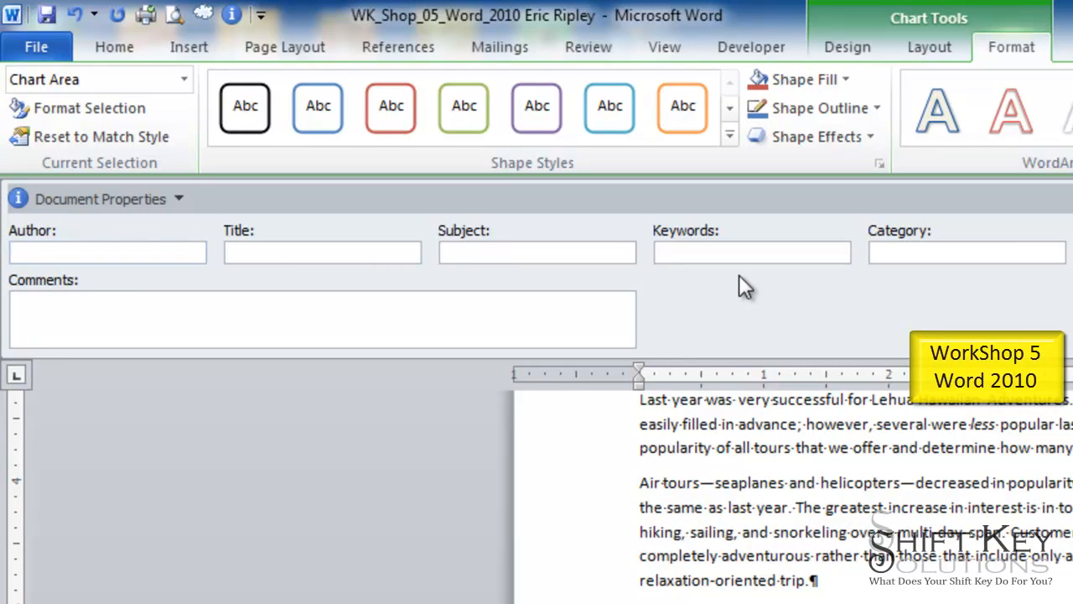
Enter the author's full name and the subject "WorkShop 5 Word 2010" in the document properties, and close the Document Information Panel.
{"action": "type", "text": "Eric Ripley"}
{"action": "key", "text": "Tab"}
{"action": "key", "text": "Tab"}
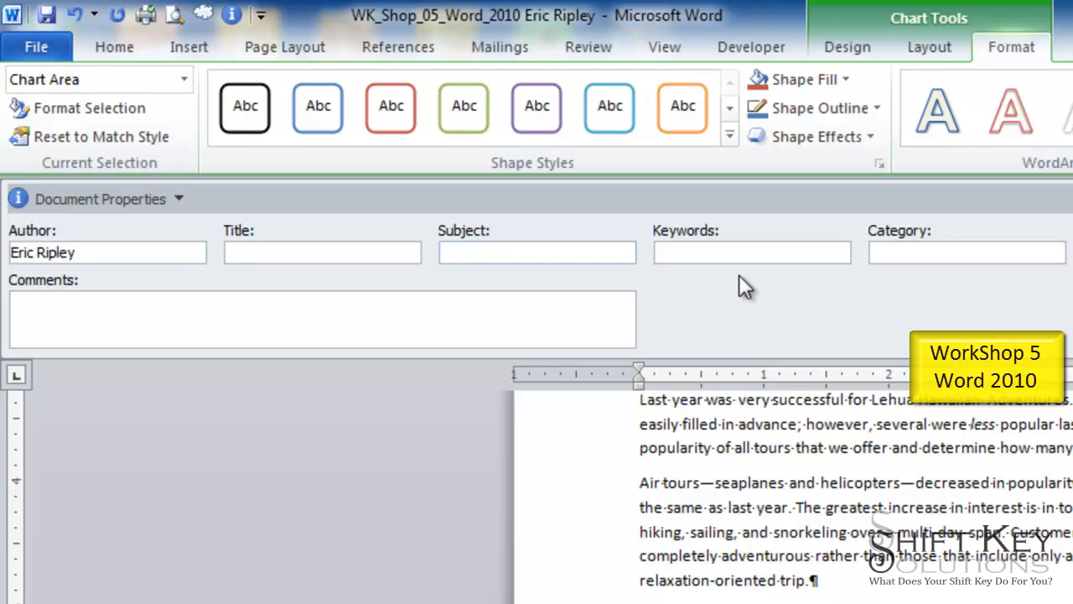
{"action": "type", "text": "WorkShop 5 Word"}
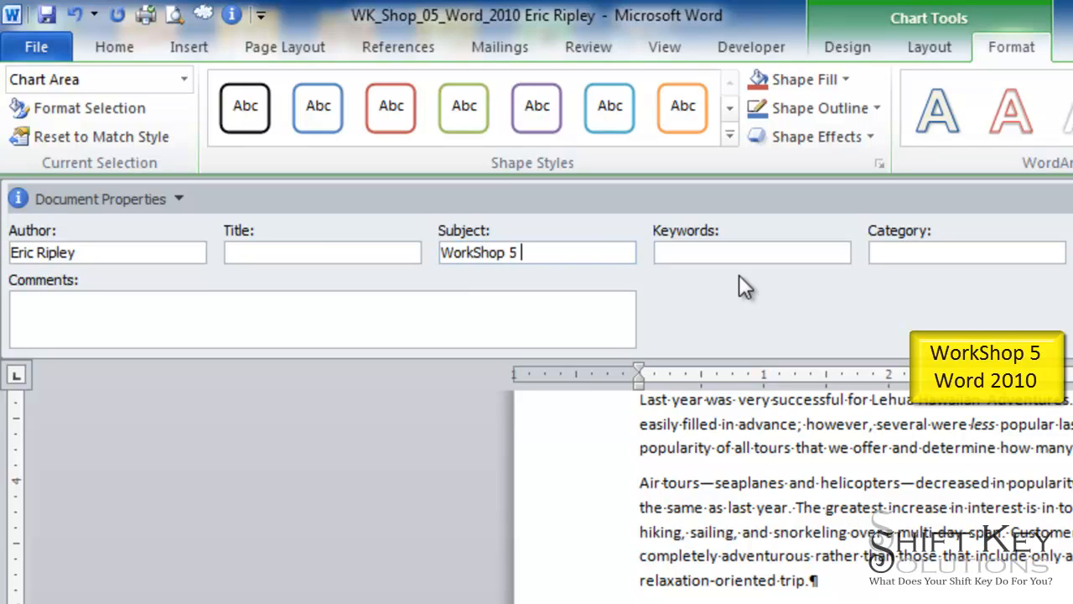
{"action": "type", "text": " 2010"}
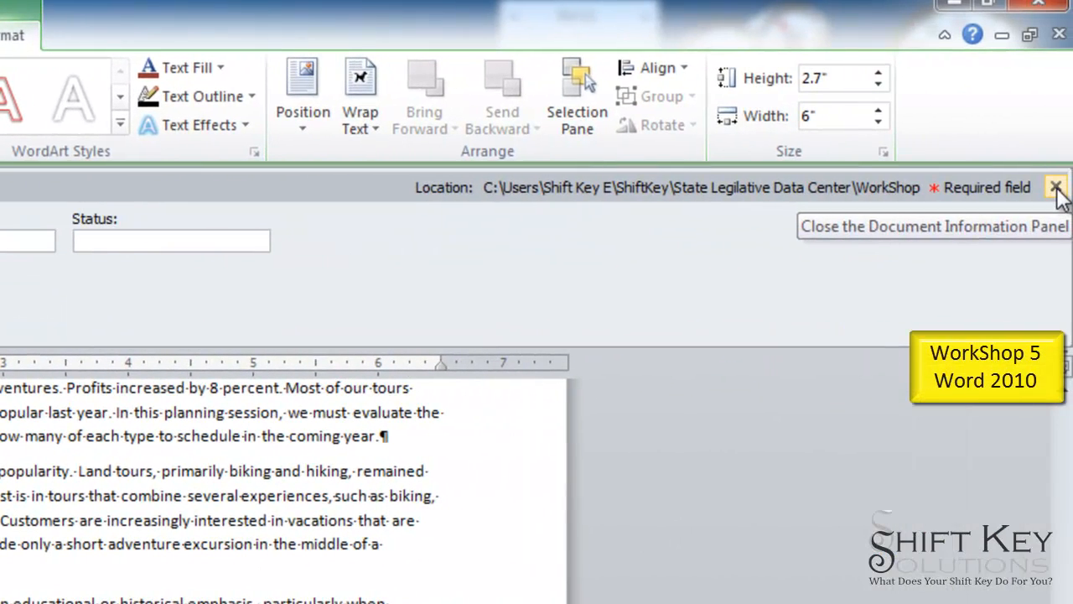
{"action": "left_click", "coordinate": [1056, 187]}
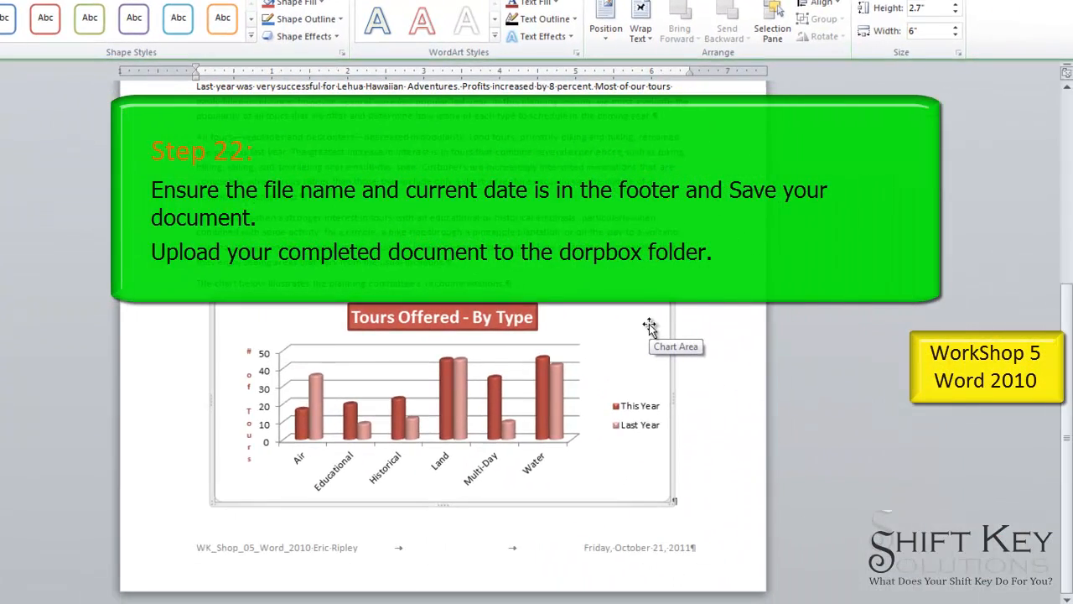
Deselect the chart and review the memo page from its heading down to the chart.
{"action": "left_click", "coordinate": [724, 319]}
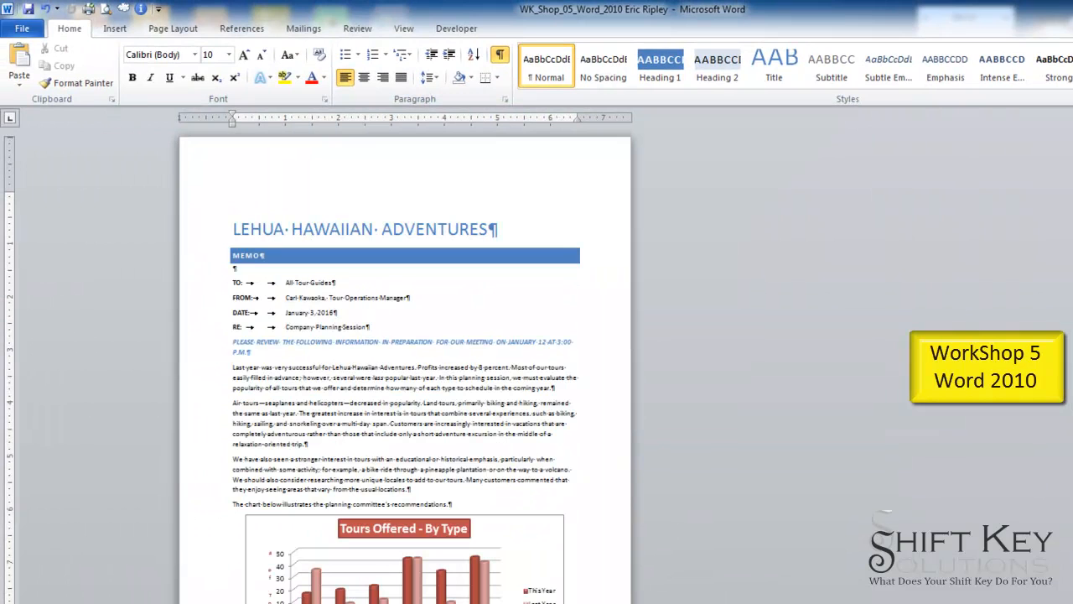
{"action": "scroll", "coordinate": [661, 383], "scroll_direction": "down", "scroll_amount": 1}
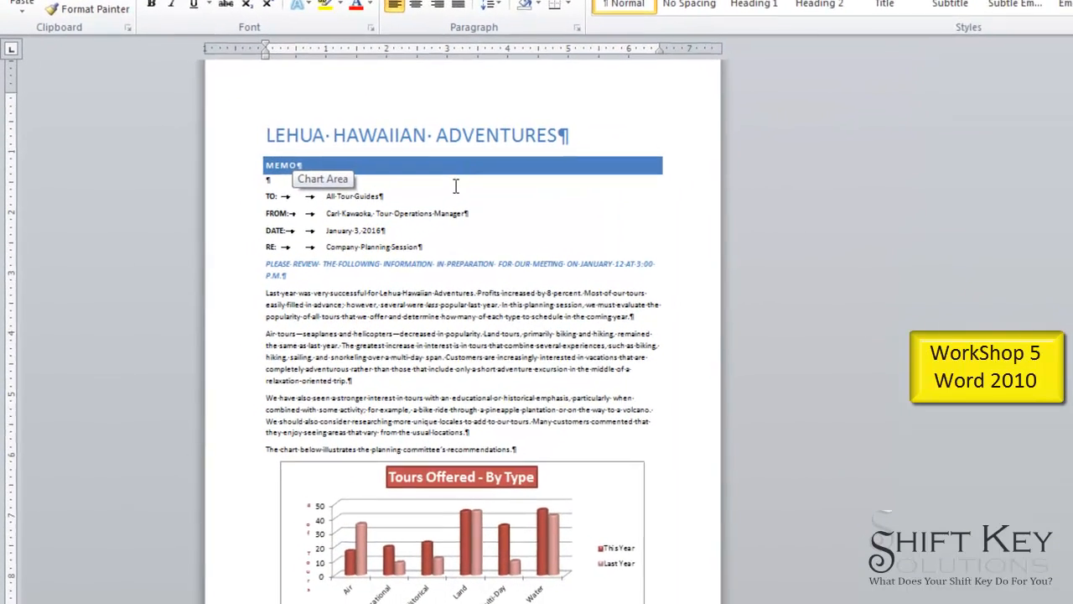
{"action": "left_click", "coordinate": [396, 238]}
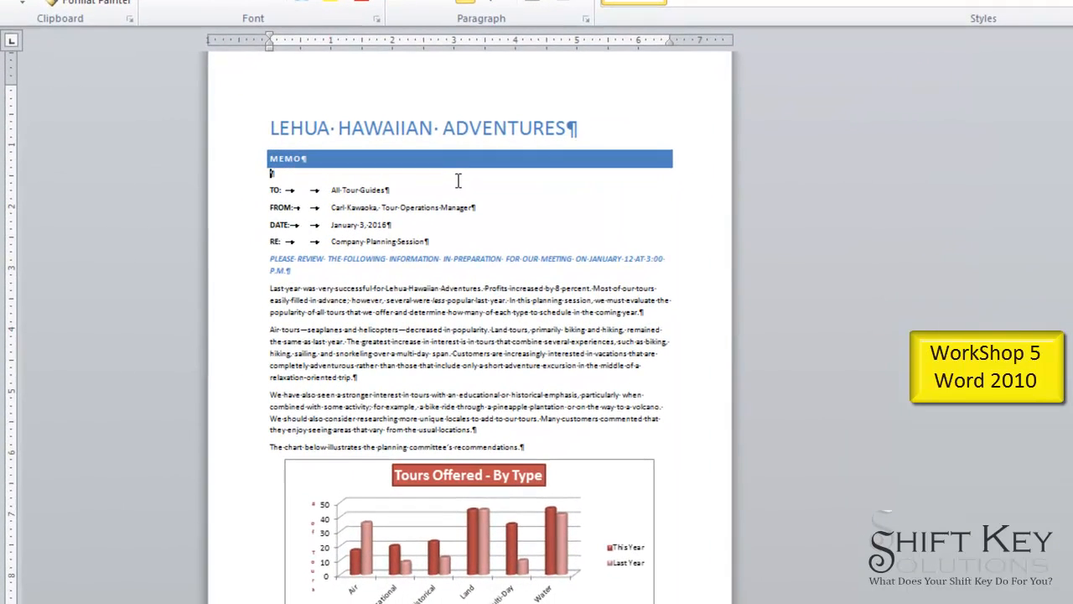